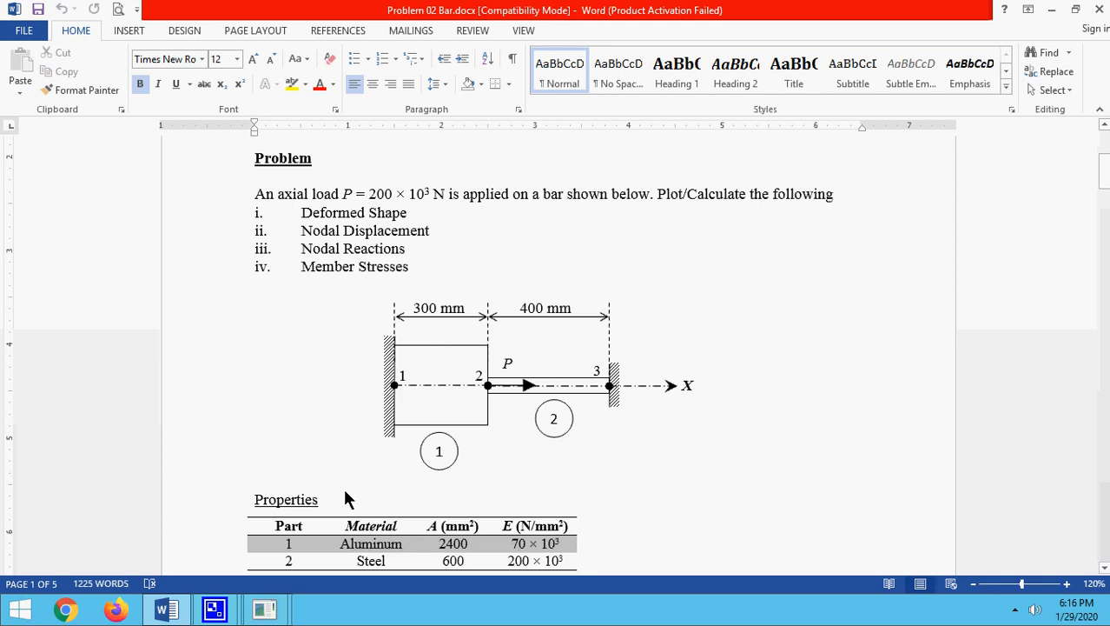
Switch to ANSYS and set the GUI filtering preferences to the Structural discipline.
{"action": "mouse_move", "coordinate": [276, 607]}
{"action": "left_click", "coordinate": [344, 556]}
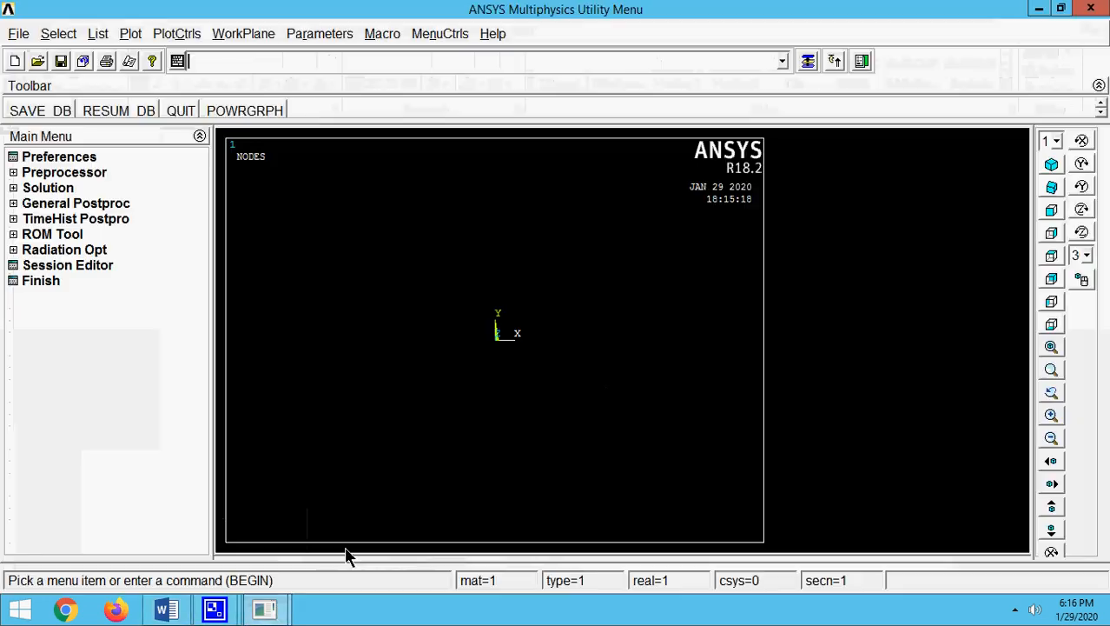
{"action": "left_click", "coordinate": [77, 158]}
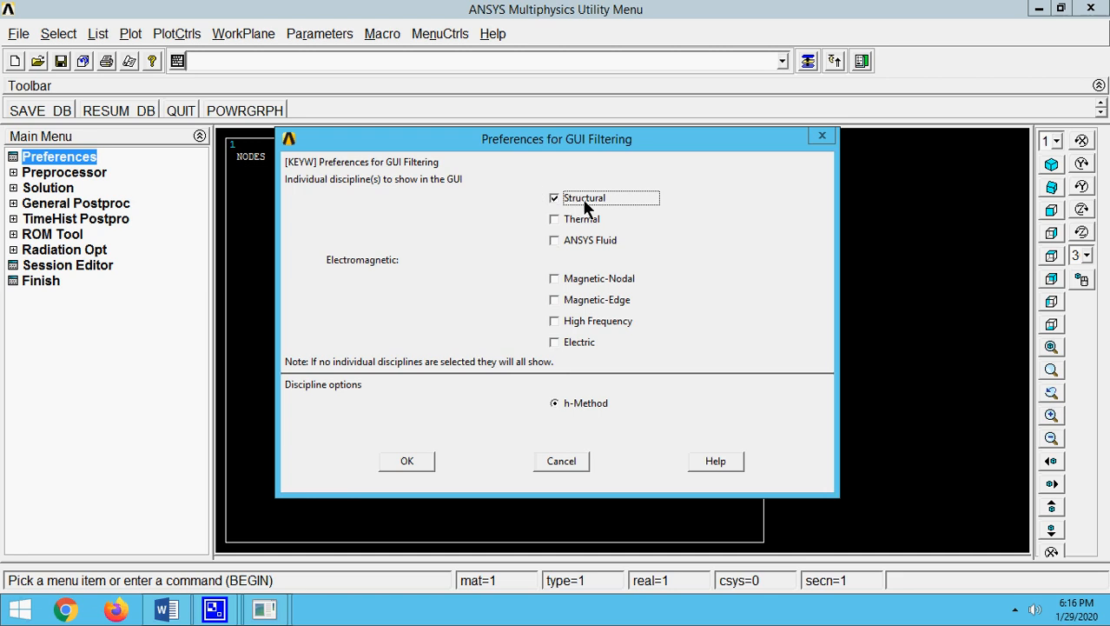
{"action": "left_click", "coordinate": [405, 460]}
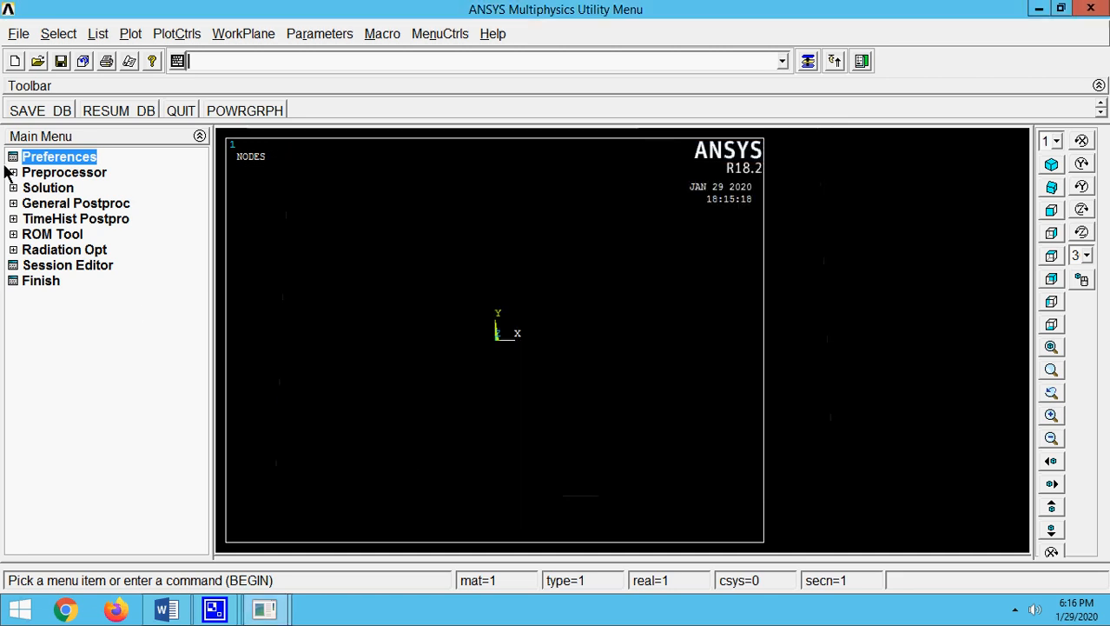
Define element type 1 as the structural link 3D finit stn 180 (LINK180).
{"action": "left_click", "coordinate": [13, 173]}
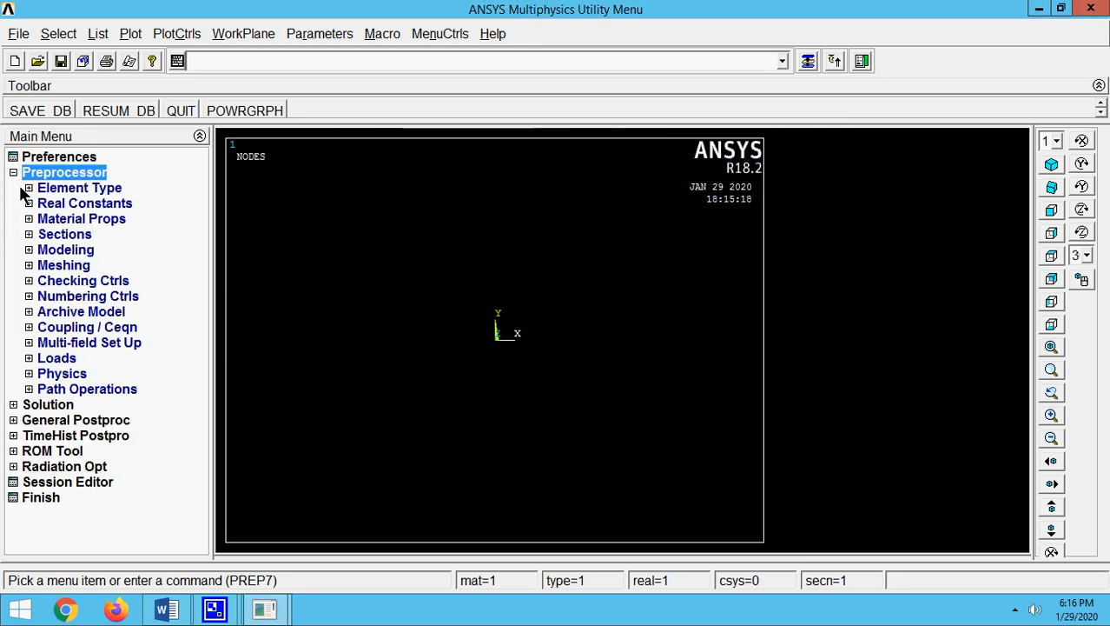
{"action": "left_click", "coordinate": [29, 189]}
{"action": "left_click", "coordinate": [78, 207]}
{"action": "left_click", "coordinate": [118, 418]}
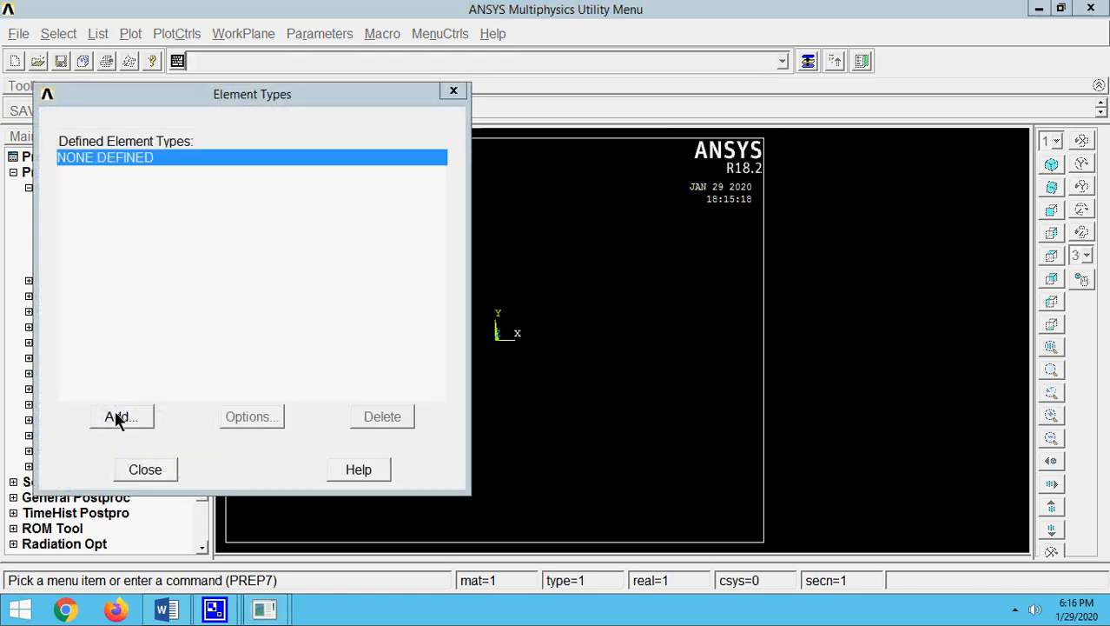
{"action": "left_click", "coordinate": [606, 261]}
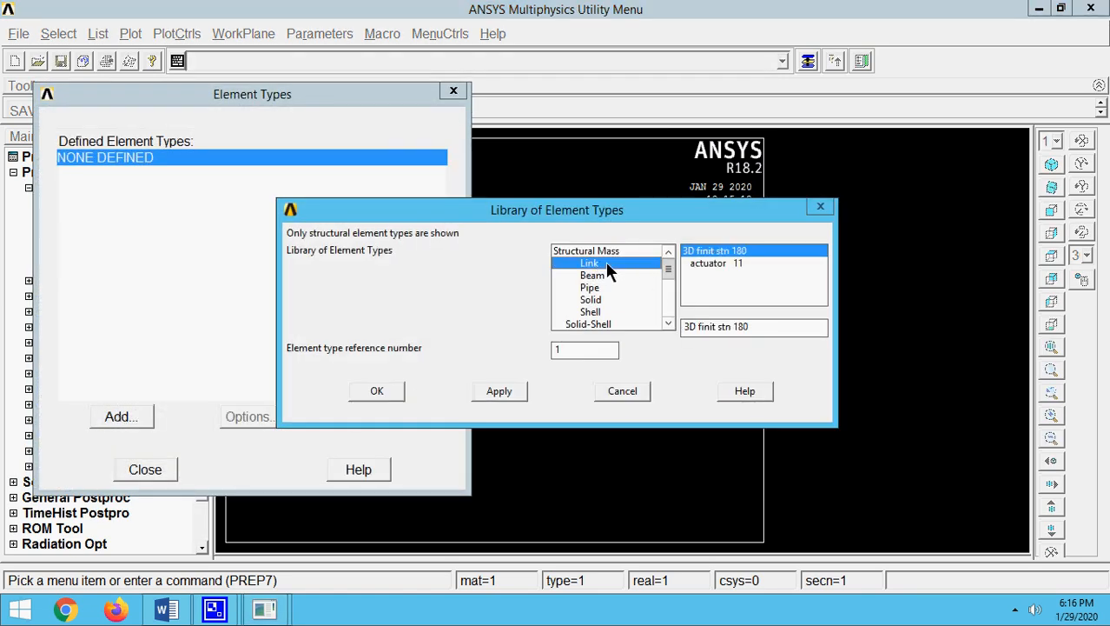
{"action": "left_click", "coordinate": [376, 391]}
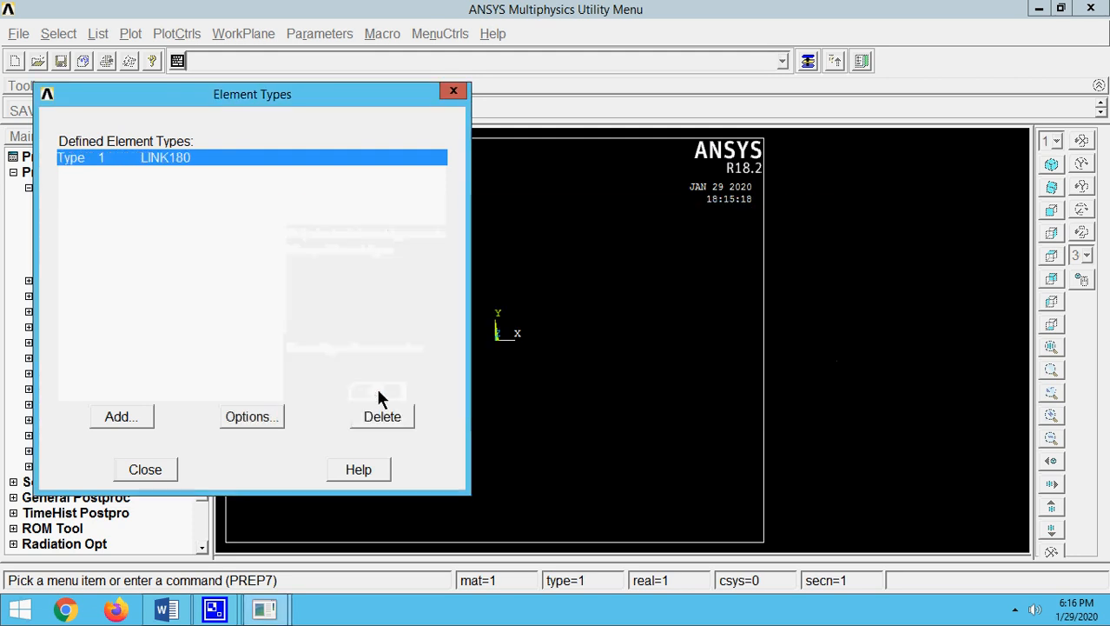
{"action": "left_click", "coordinate": [145, 470]}
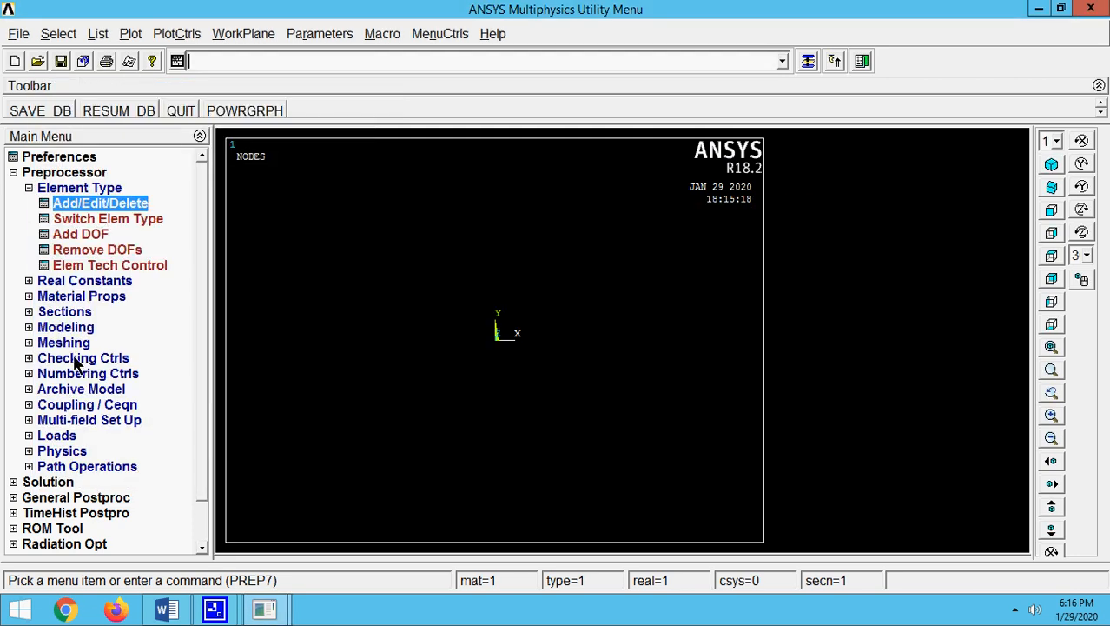
Give material model 1 linear elastic isotropic properties with EX 70e3, leaving PRXY blank and accepting its default.
{"action": "left_click", "coordinate": [29, 297]}
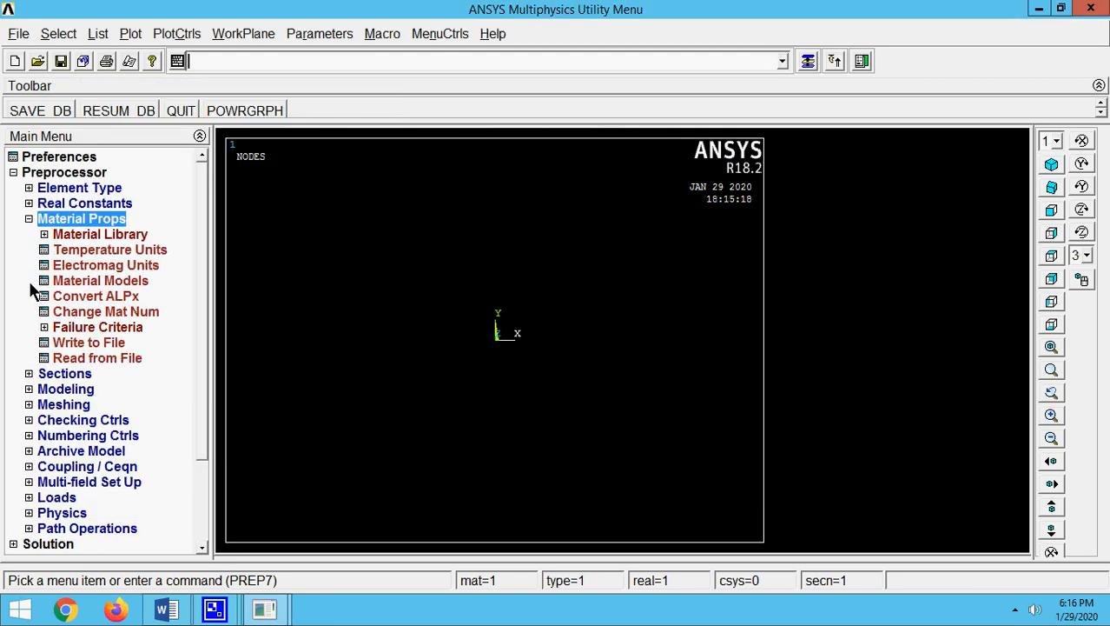
{"action": "left_click", "coordinate": [87, 280]}
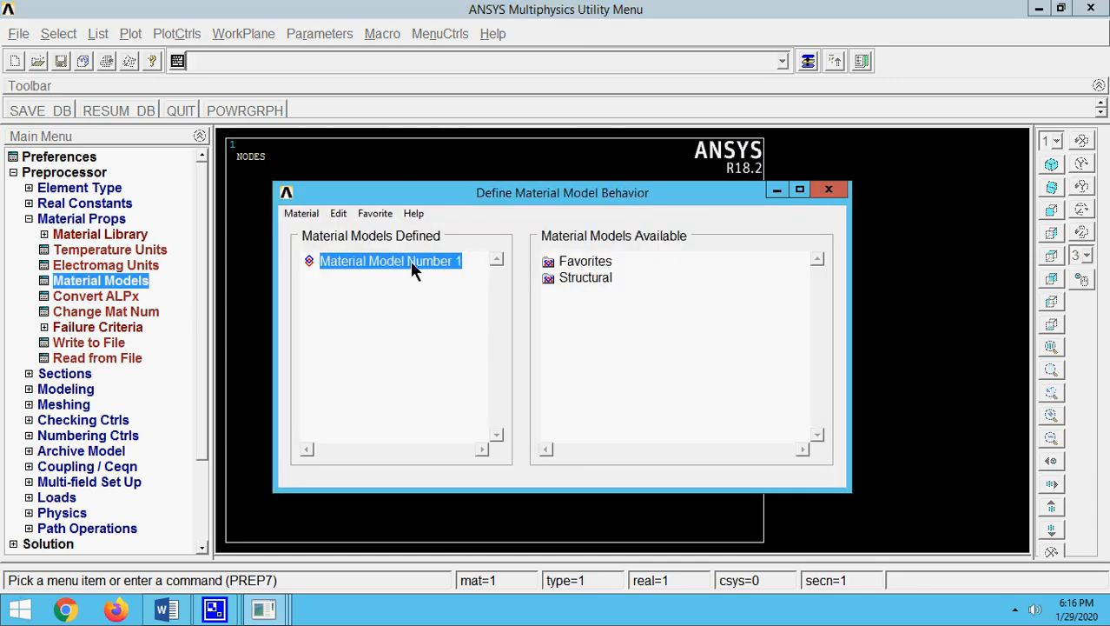
{"action": "double_click", "coordinate": [587, 277]}
{"action": "double_click", "coordinate": [600, 293]}
{"action": "double_click", "coordinate": [625, 311]}
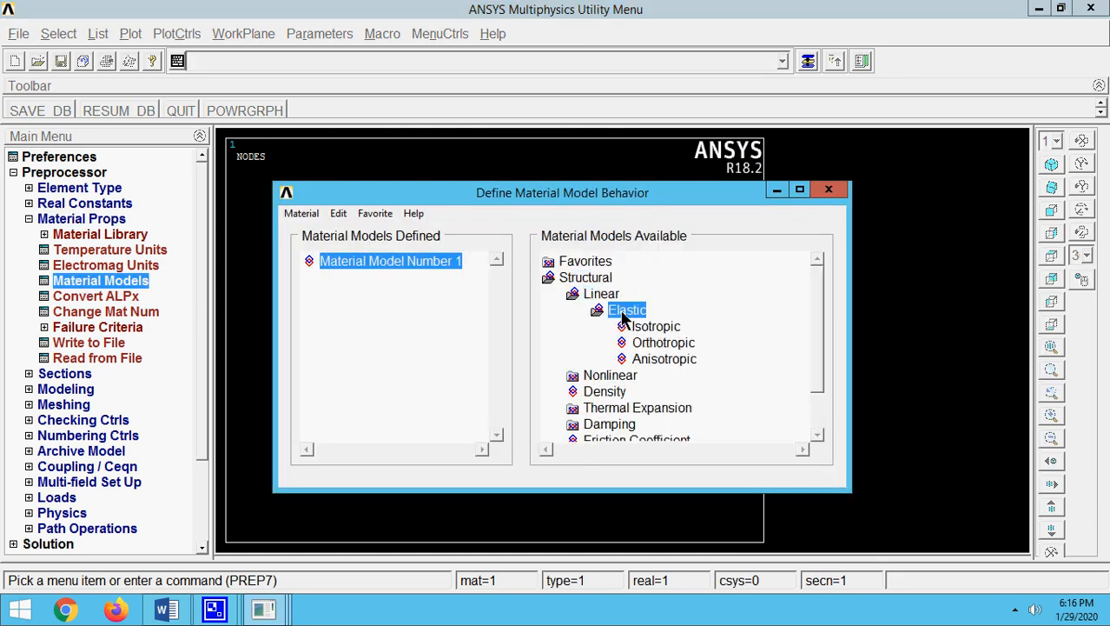
{"action": "double_click", "coordinate": [642, 326]}
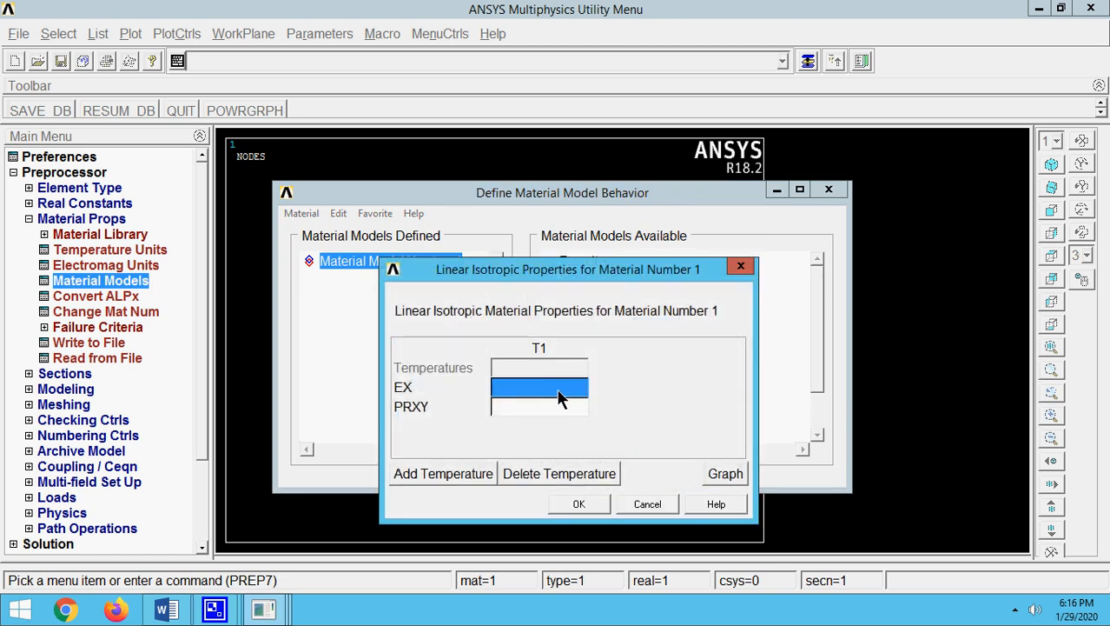
{"action": "type", "text": "70"}
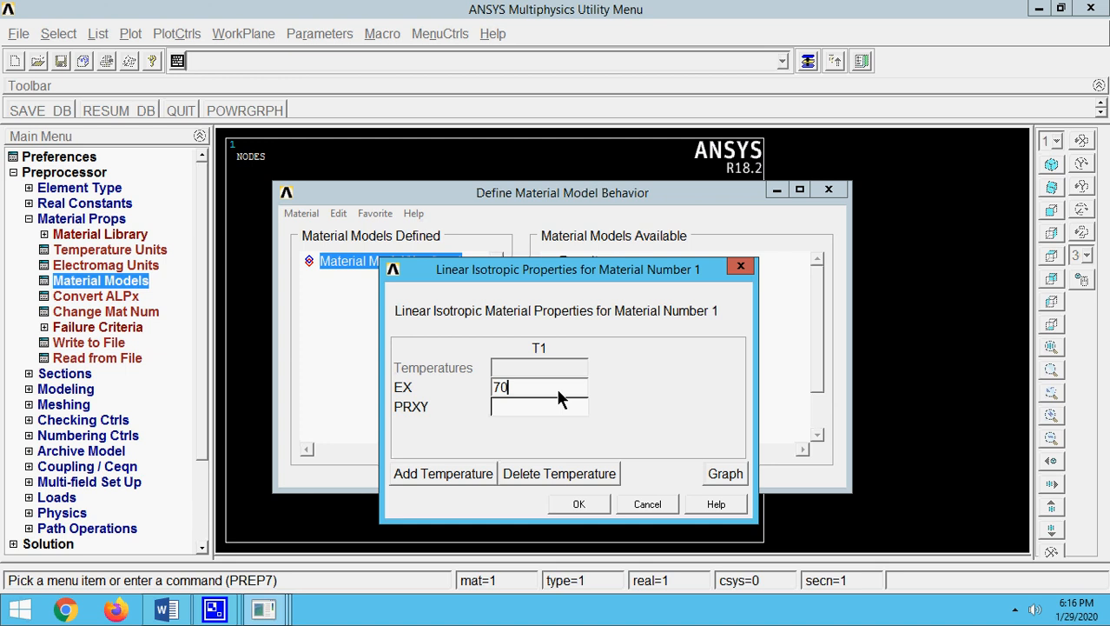
{"action": "type", "text": "e3"}
{"action": "left_click", "coordinate": [580, 506]}
{"action": "left_click", "coordinate": [604, 368]}
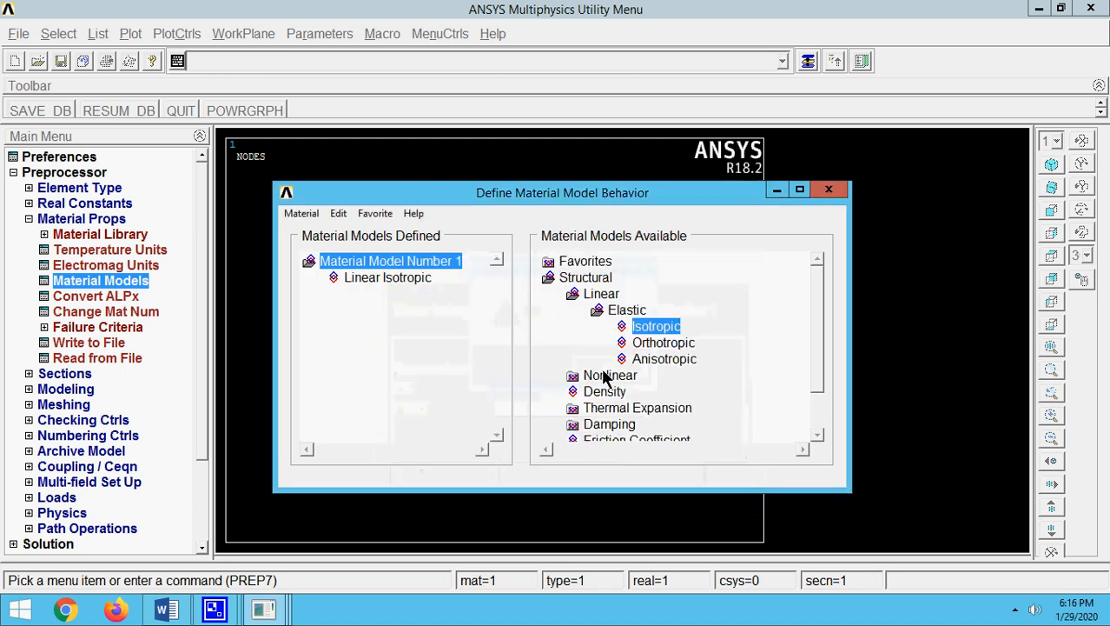
Add material model 2 with linear elastic isotropic EX 200e3, leaving PRXY blank, and close the material definitions.
{"action": "left_click", "coordinate": [301, 212]}
{"action": "left_click", "coordinate": [310, 236]}
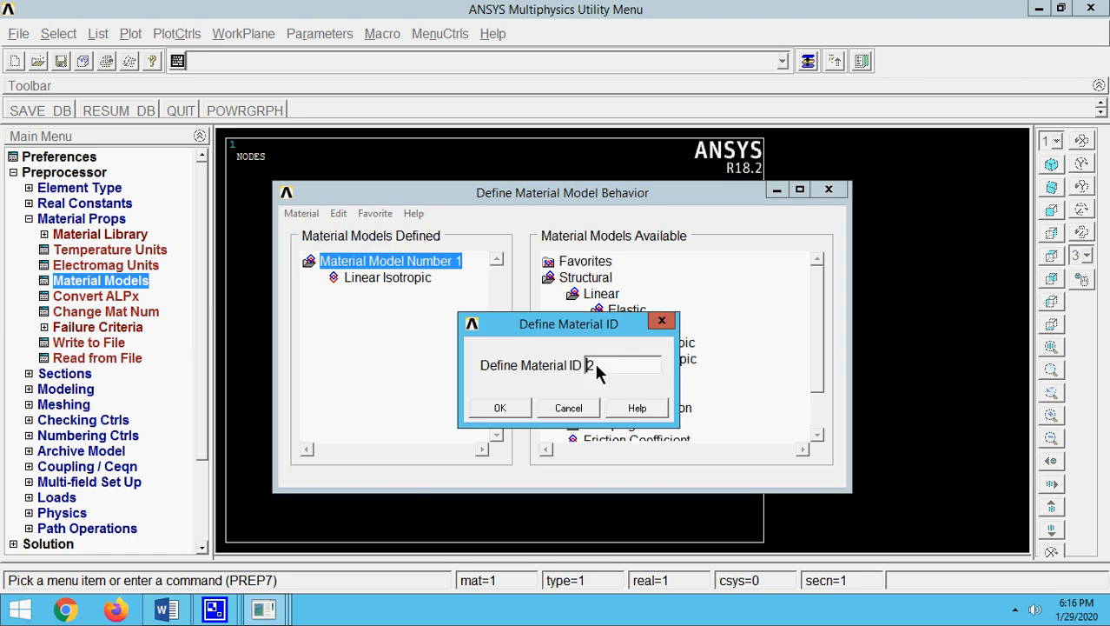
{"action": "left_click", "coordinate": [502, 406]}
{"action": "double_click", "coordinate": [651, 330]}
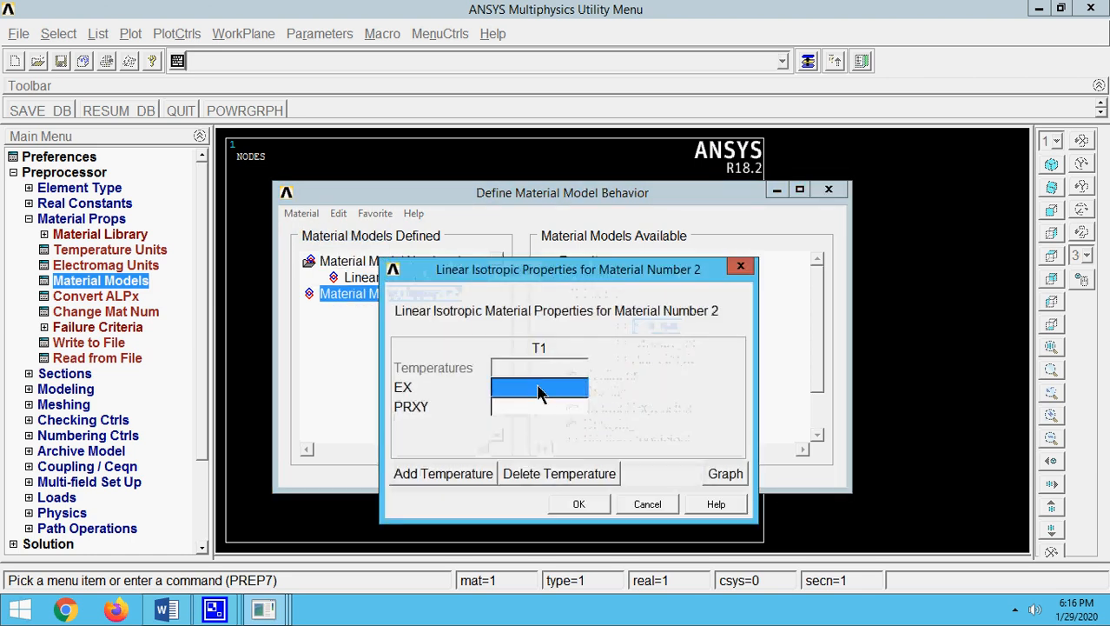
{"action": "type", "text": "200e3"}
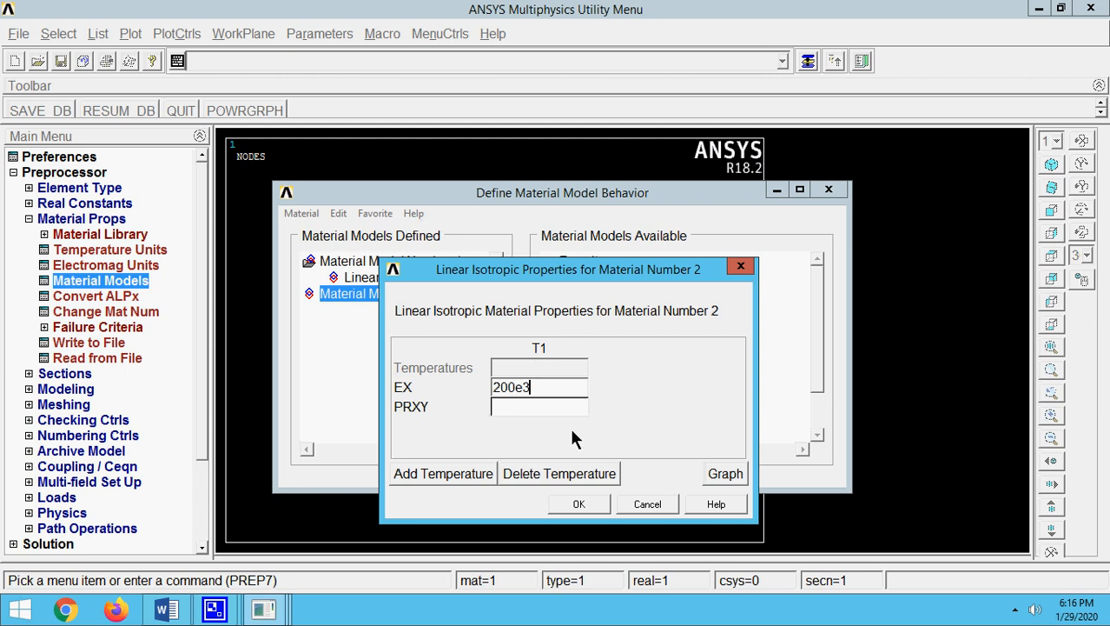
{"action": "left_click", "coordinate": [574, 506]}
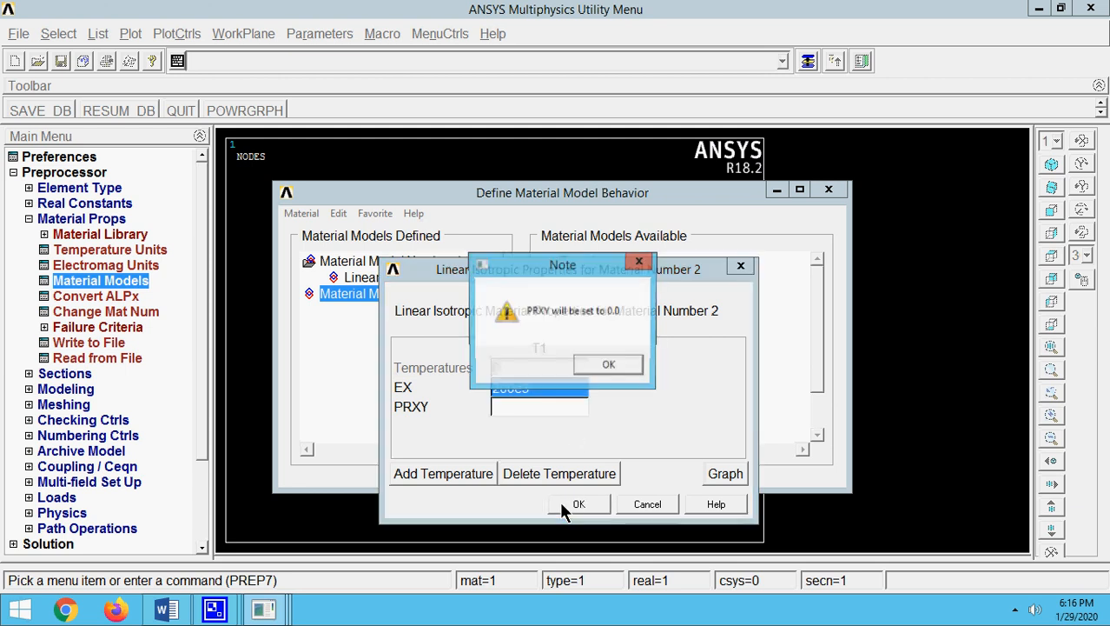
{"action": "left_click", "coordinate": [619, 365]}
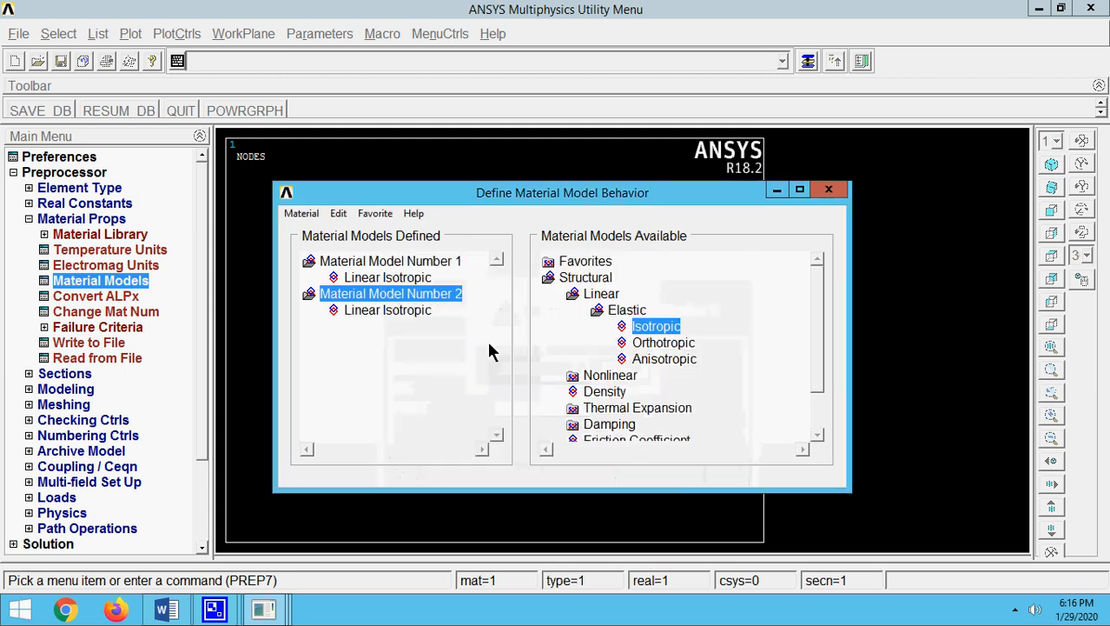
{"action": "left_click", "coordinate": [829, 190]}
{"action": "left_click", "coordinate": [30, 219]}
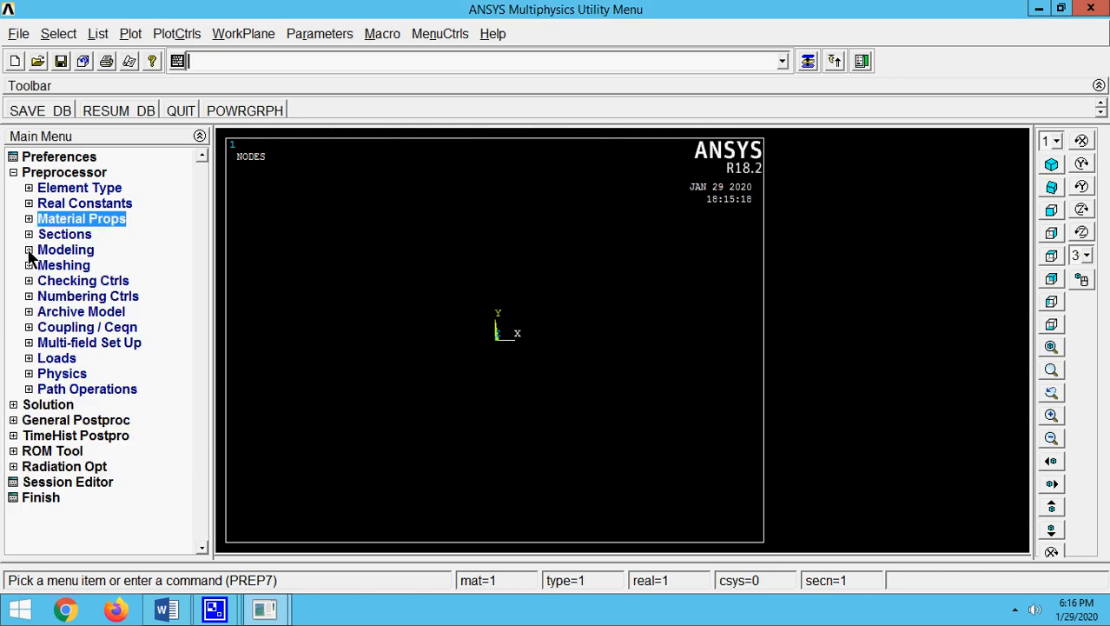
Create the first node at the origin of the active coordinate system.
{"action": "left_click", "coordinate": [29, 250]}
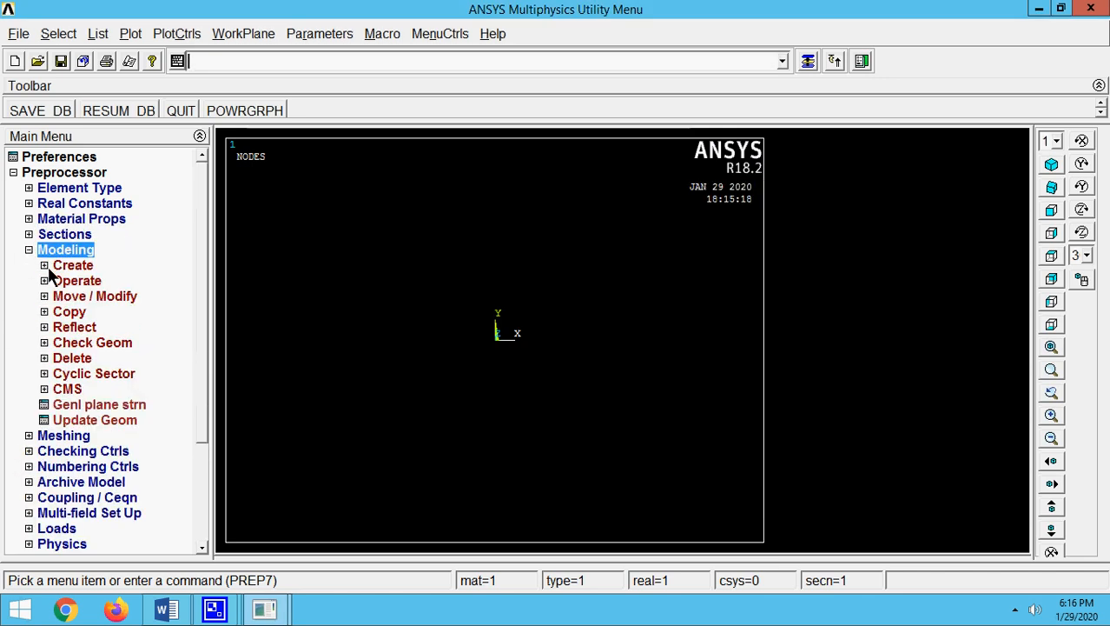
{"action": "left_click", "coordinate": [44, 266]}
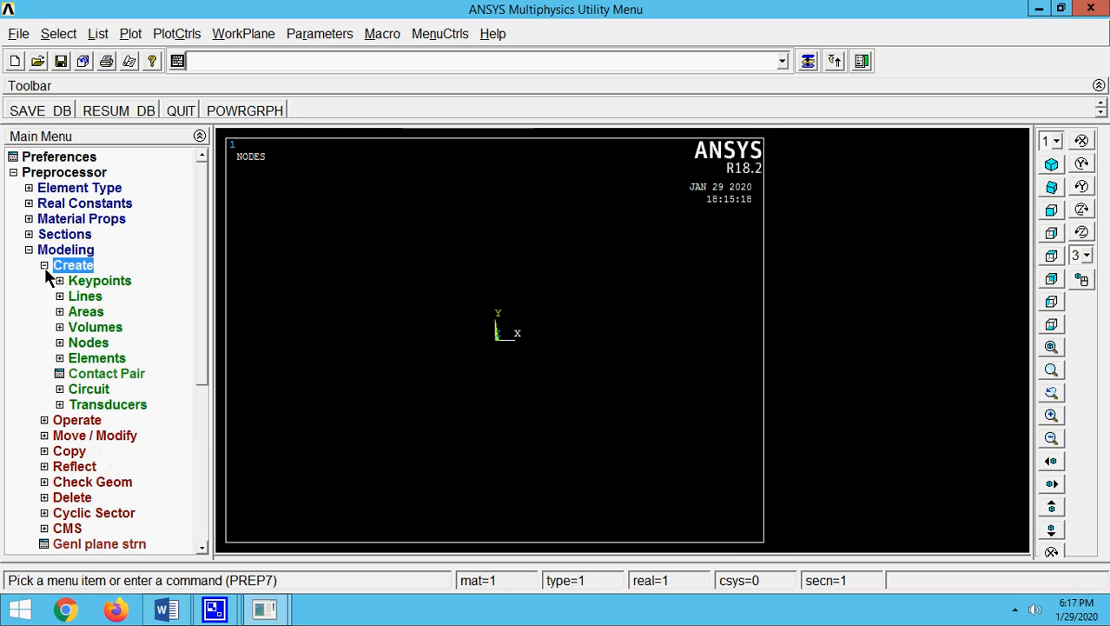
{"action": "left_click", "coordinate": [60, 343]}
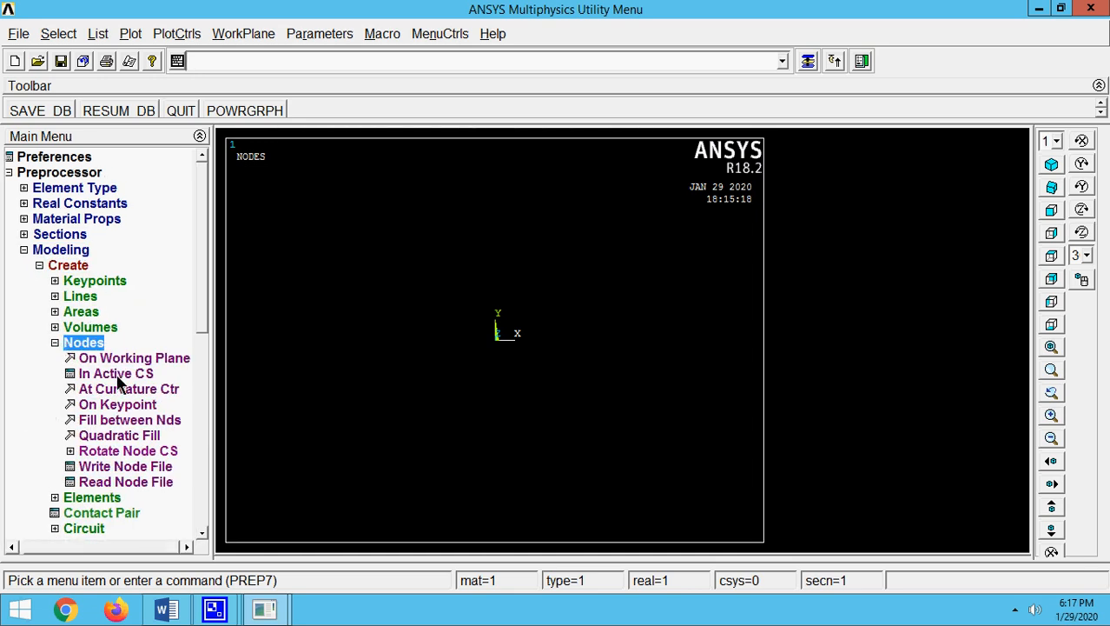
{"action": "left_click", "coordinate": [117, 374]}
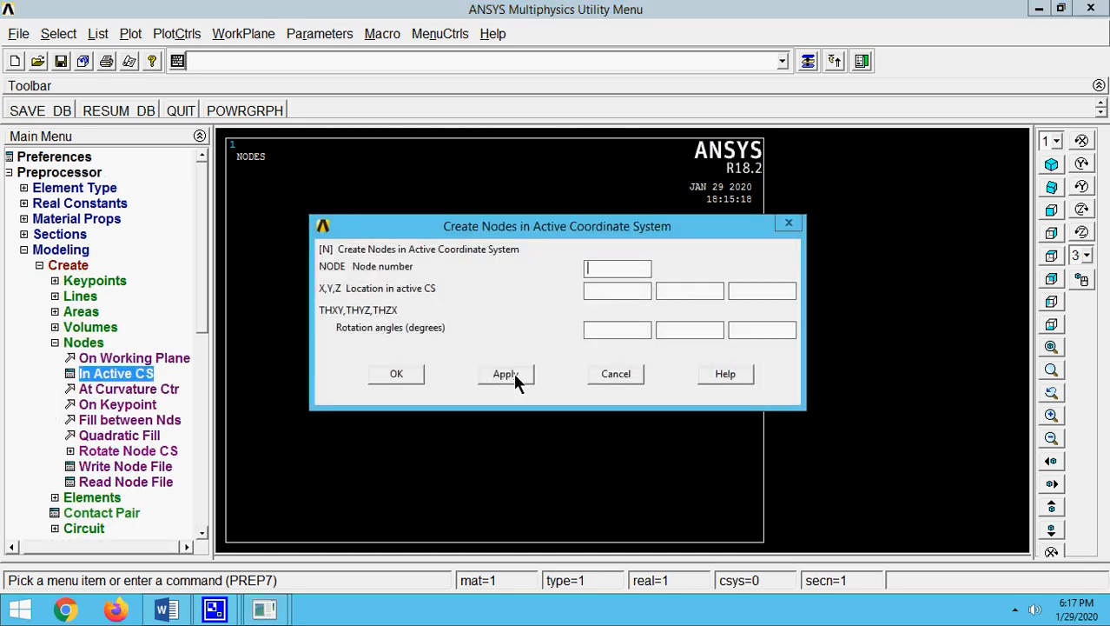
{"action": "left_click", "coordinate": [506, 374]}
Create two more nodes in the active coordinate system at X = 300 and X = 700.
{"action": "left_click_drag", "start_coordinate": [541, 225], "coordinate": [599, 110]}
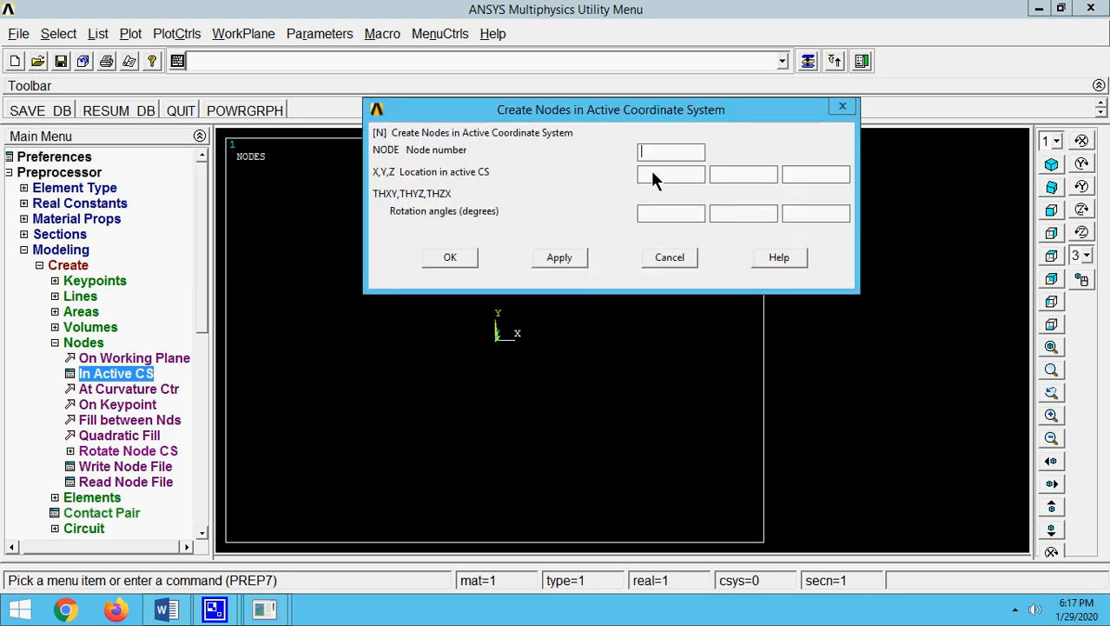
{"action": "type", "text": "300"}
{"action": "left_click", "coordinate": [567, 255]}
{"action": "key", "text": "Tab"}
{"action": "type", "text": "700"}
{"action": "left_click", "coordinate": [466, 255]}
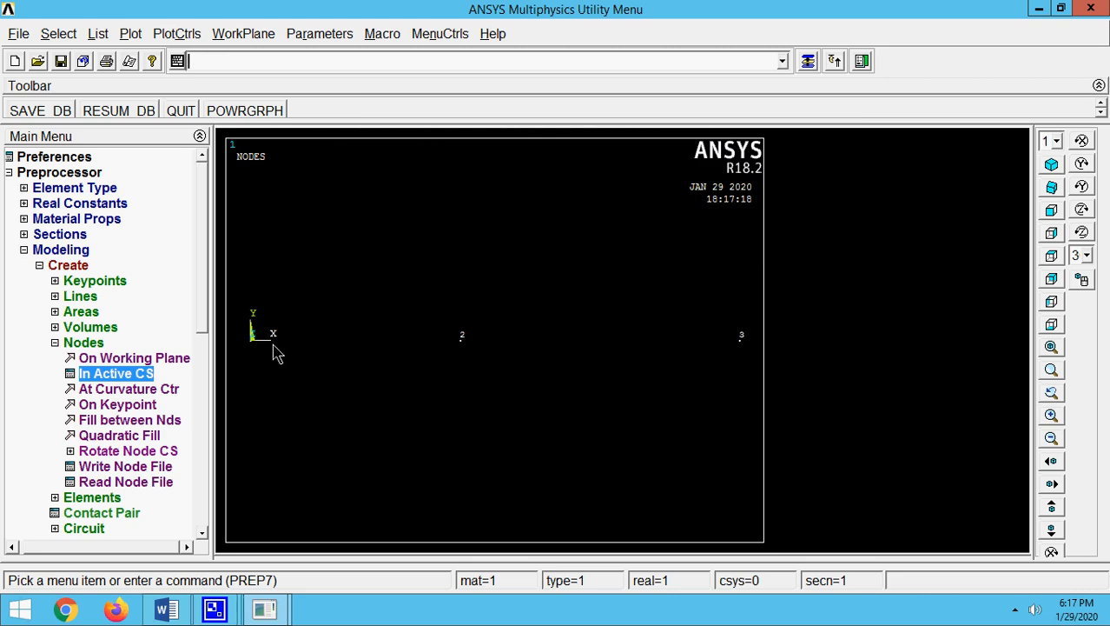
{"action": "left_click", "coordinate": [55, 343]}
{"action": "left_click", "coordinate": [39, 265]}
Add a link section with ID 1 and a link area of 2400.
{"action": "left_click", "coordinate": [29, 234]}
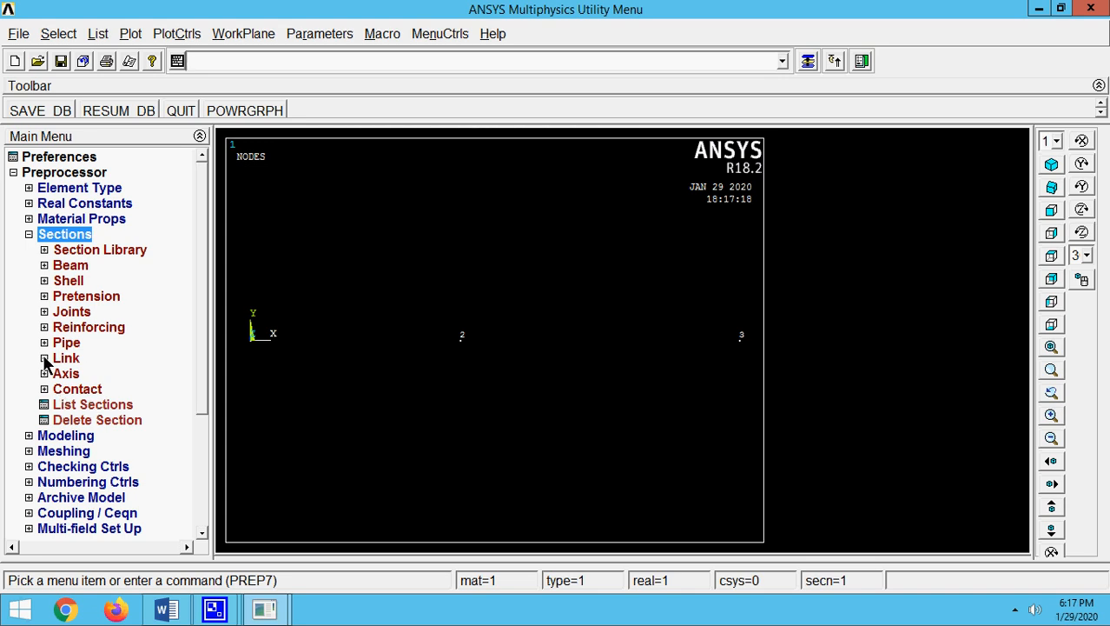
{"action": "left_click", "coordinate": [44, 357]}
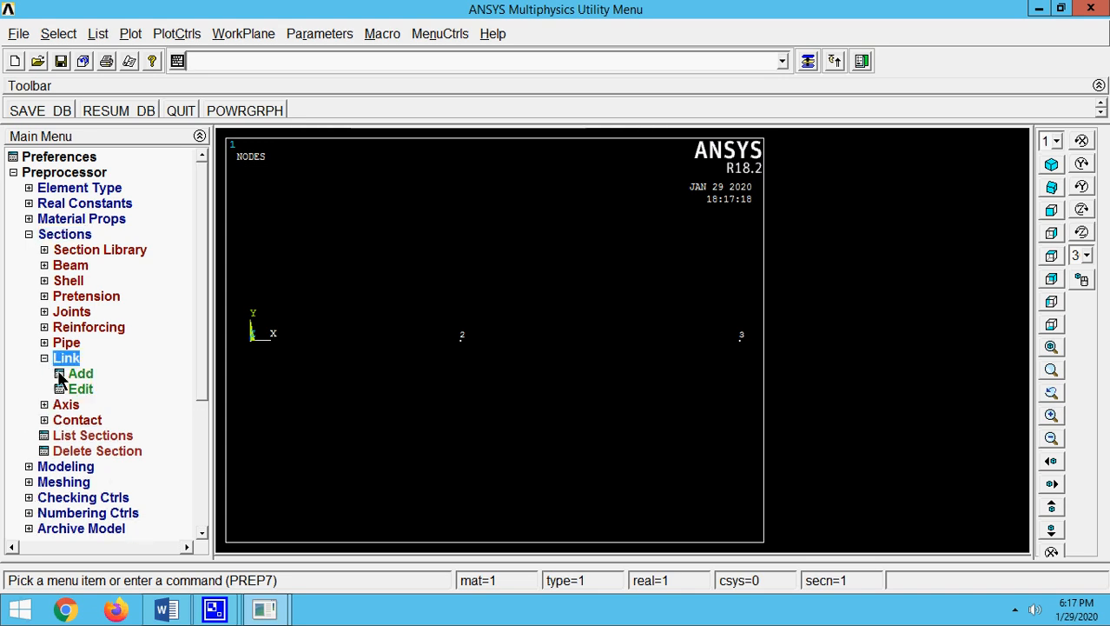
{"action": "left_click", "coordinate": [73, 373]}
{"action": "left_click", "coordinate": [666, 296]}
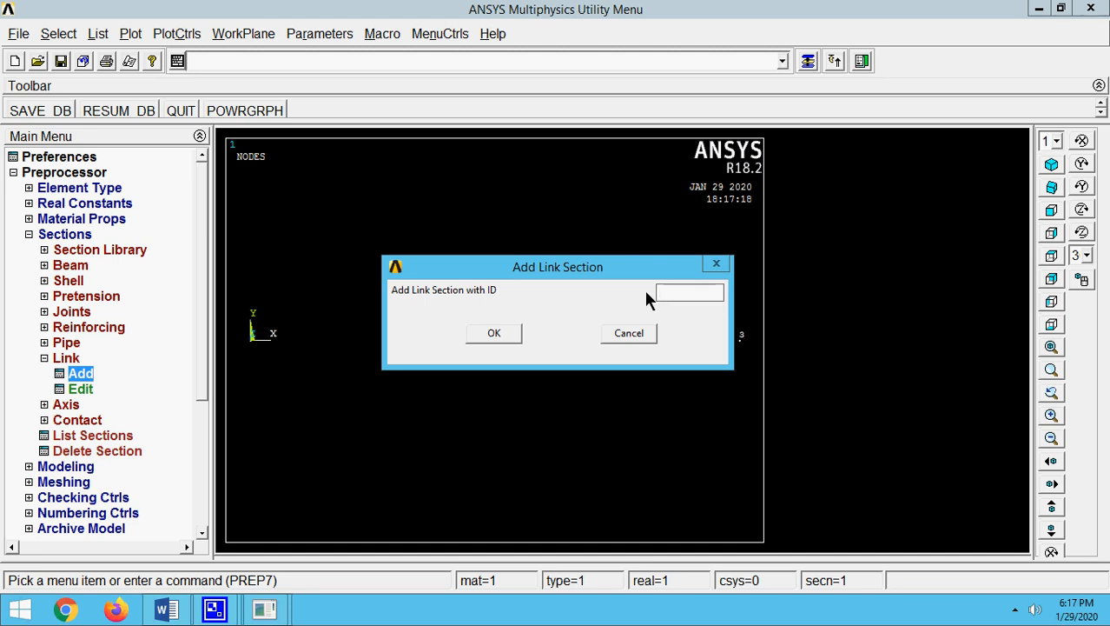
{"action": "type", "text": "1"}
{"action": "left_click", "coordinate": [492, 335]}
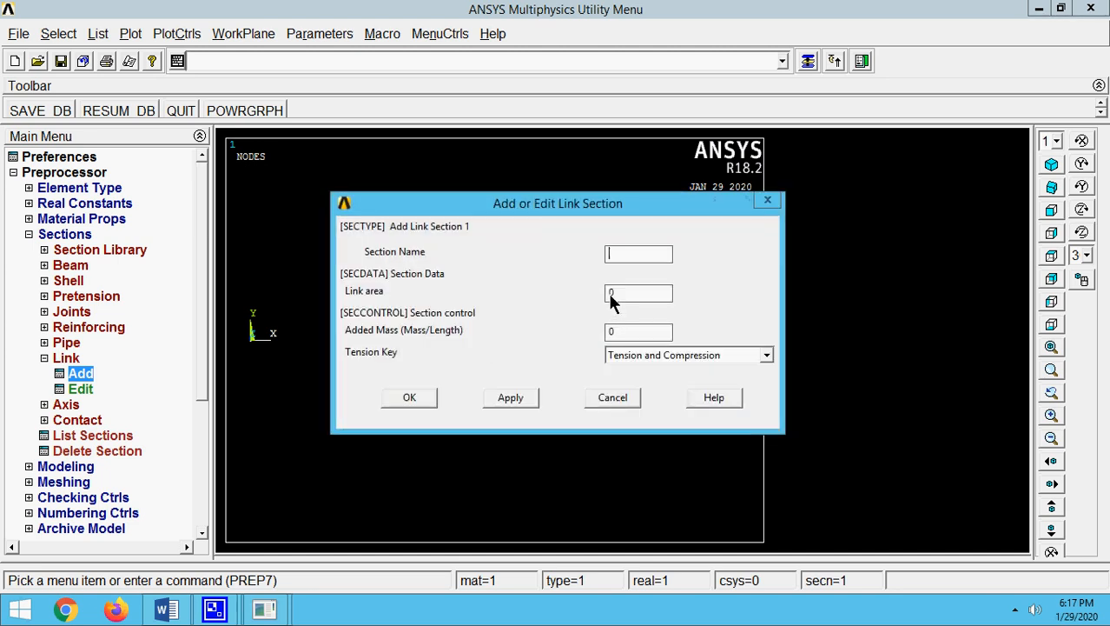
{"action": "type", "text": "2400"}
{"action": "left_click", "coordinate": [420, 398]}
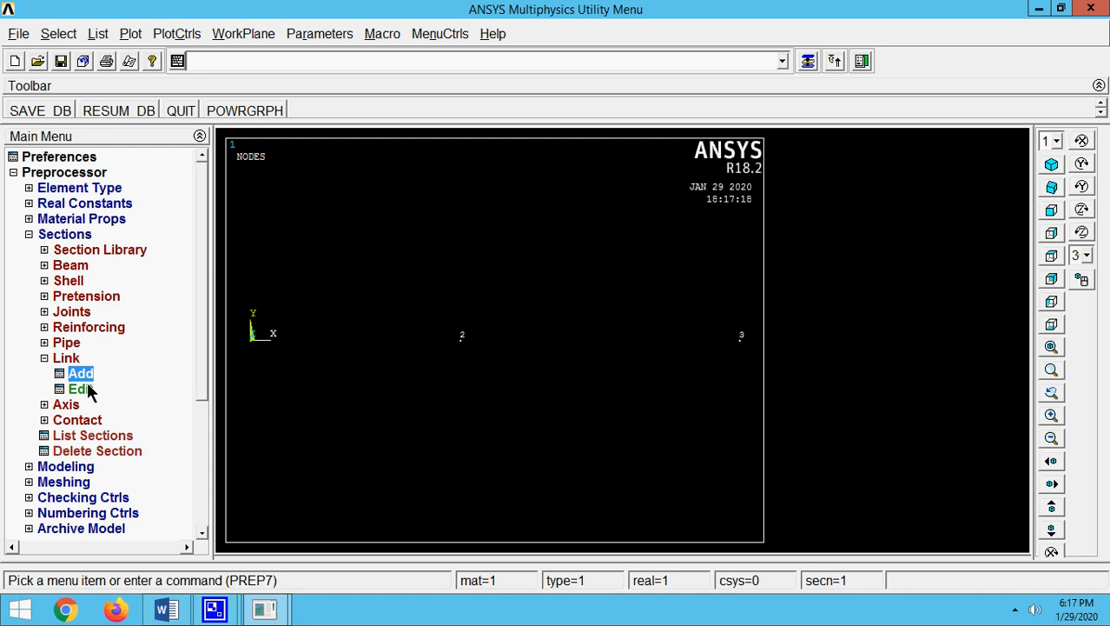
Add a link section with ID 2 and a link area of 600.
{"action": "double_click", "coordinate": [78, 375]}
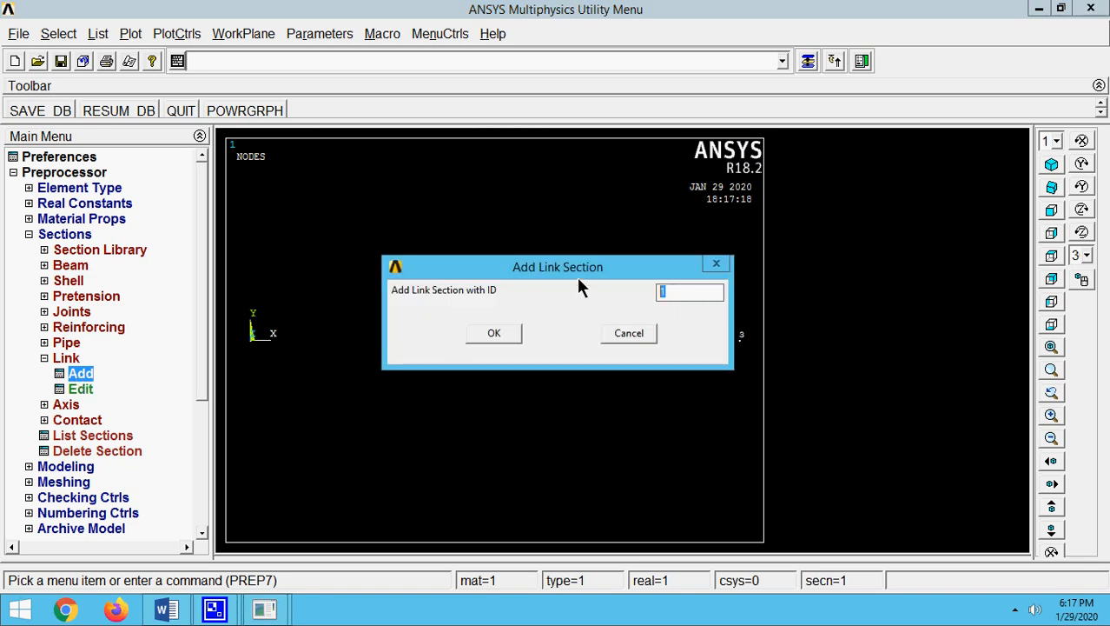
{"action": "type", "text": "2"}
{"action": "left_click", "coordinate": [495, 334]}
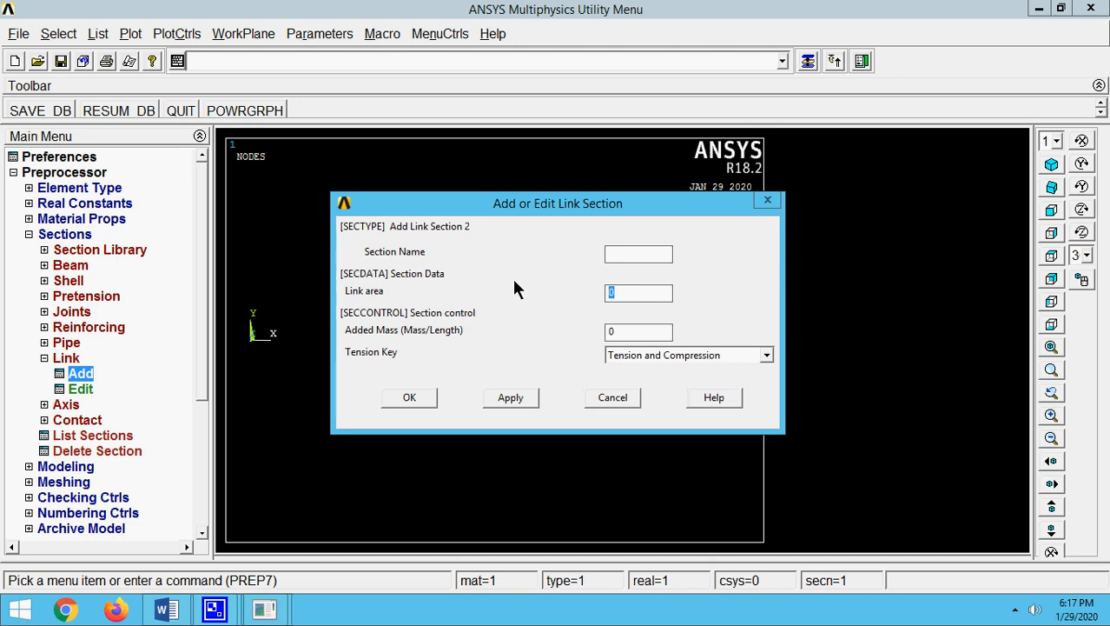
{"action": "type", "text": "600"}
{"action": "left_click", "coordinate": [409, 397]}
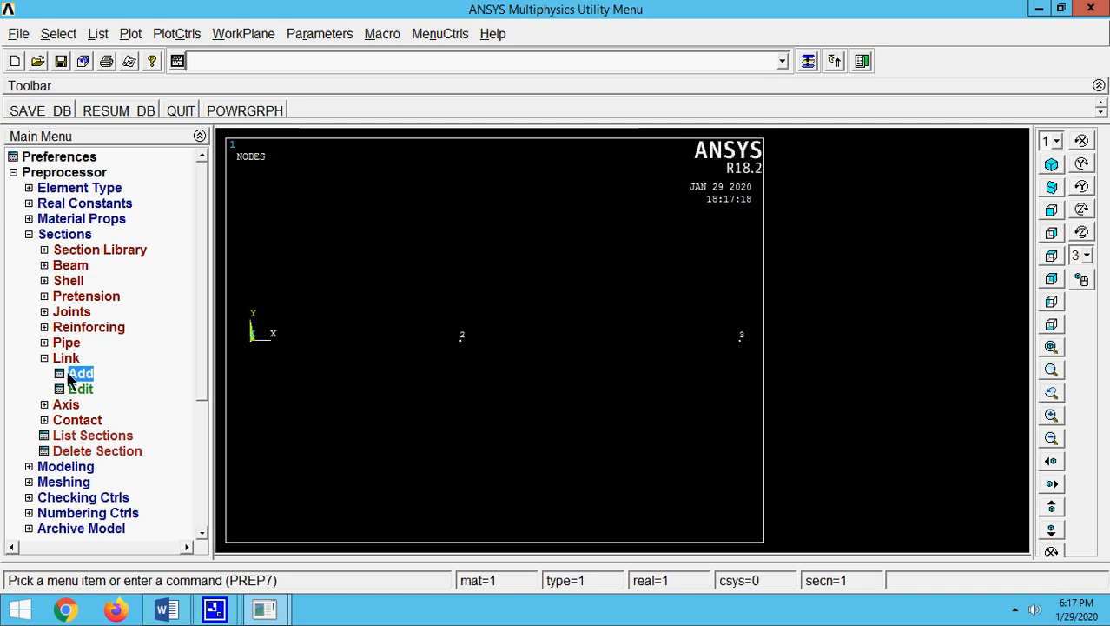
{"action": "left_click", "coordinate": [43, 357]}
{"action": "left_click", "coordinate": [29, 234]}
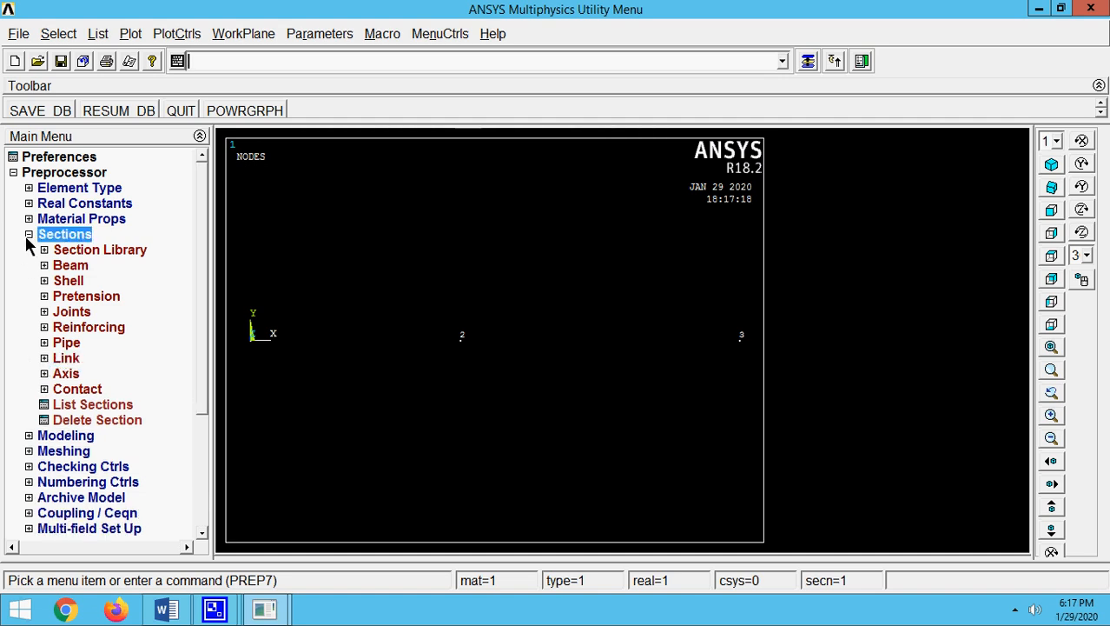
Set the element attributes to type 1 LINK180, material number 1 and section number 1.
{"action": "left_click", "coordinate": [29, 250]}
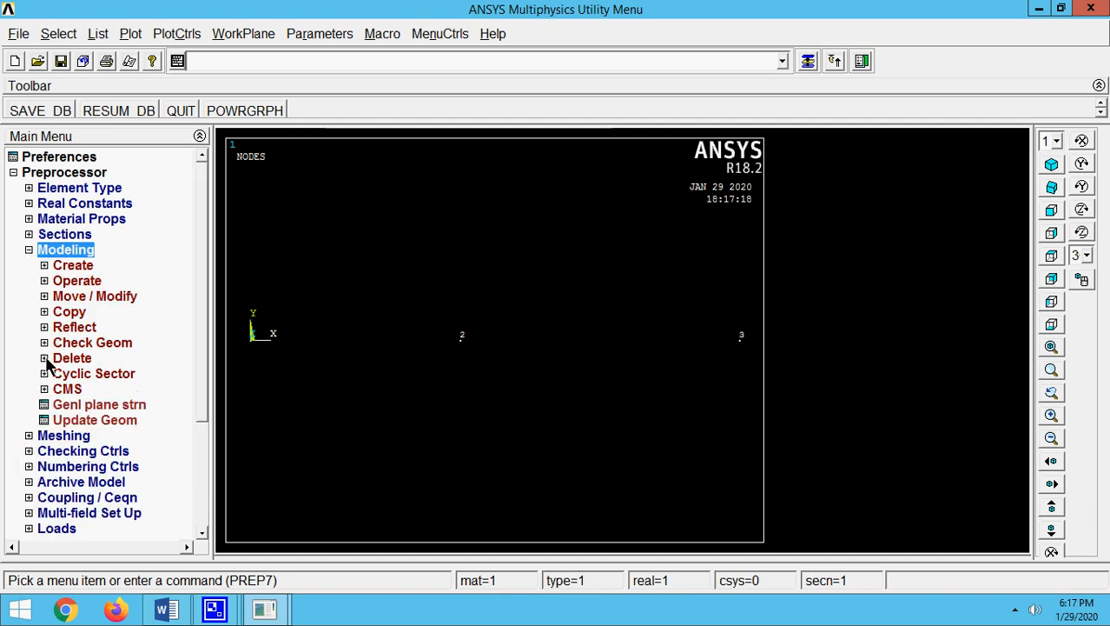
{"action": "left_click", "coordinate": [44, 265]}
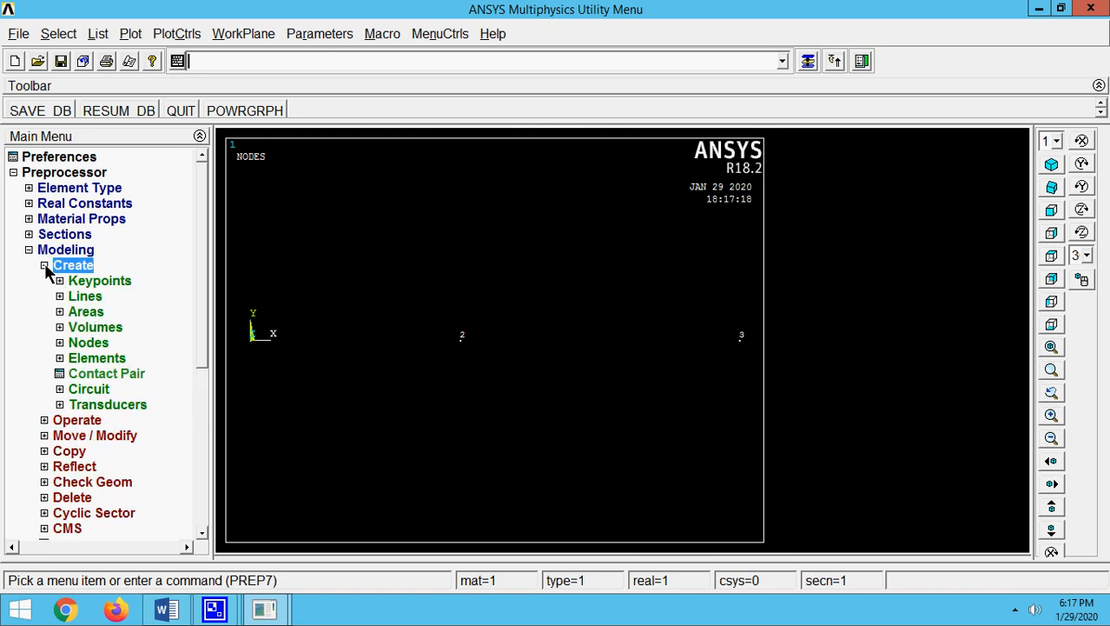
{"action": "left_click", "coordinate": [58, 357]}
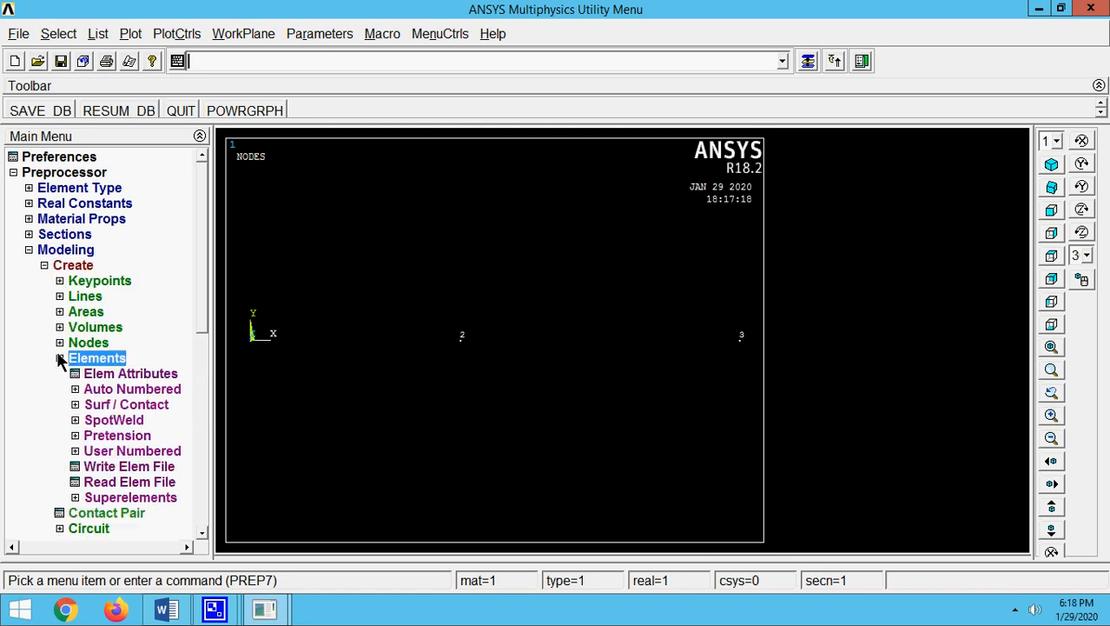
{"action": "left_click", "coordinate": [110, 379]}
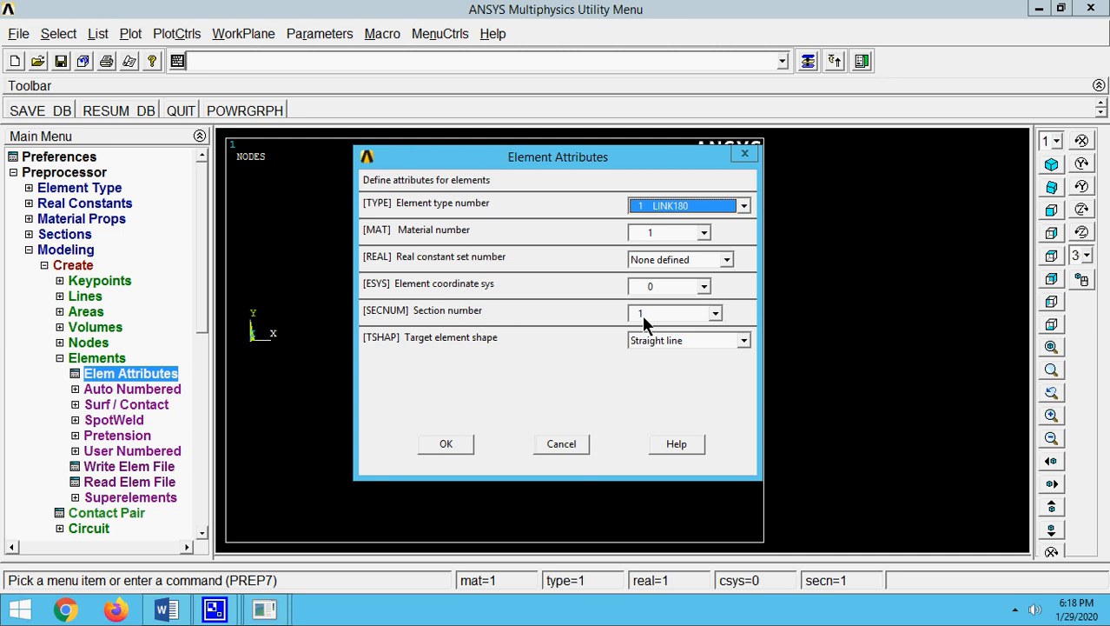
{"action": "left_click", "coordinate": [454, 443]}
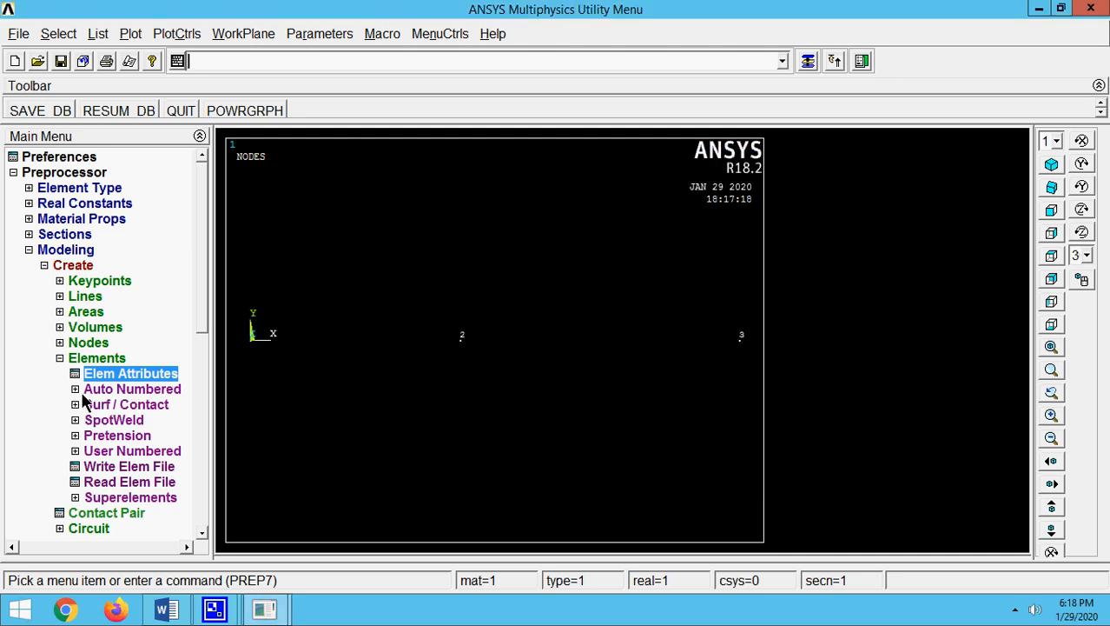
Create an auto-numbered element through nodes 1 and 2.
{"action": "left_click", "coordinate": [75, 388]}
{"action": "left_click", "coordinate": [120, 407]}
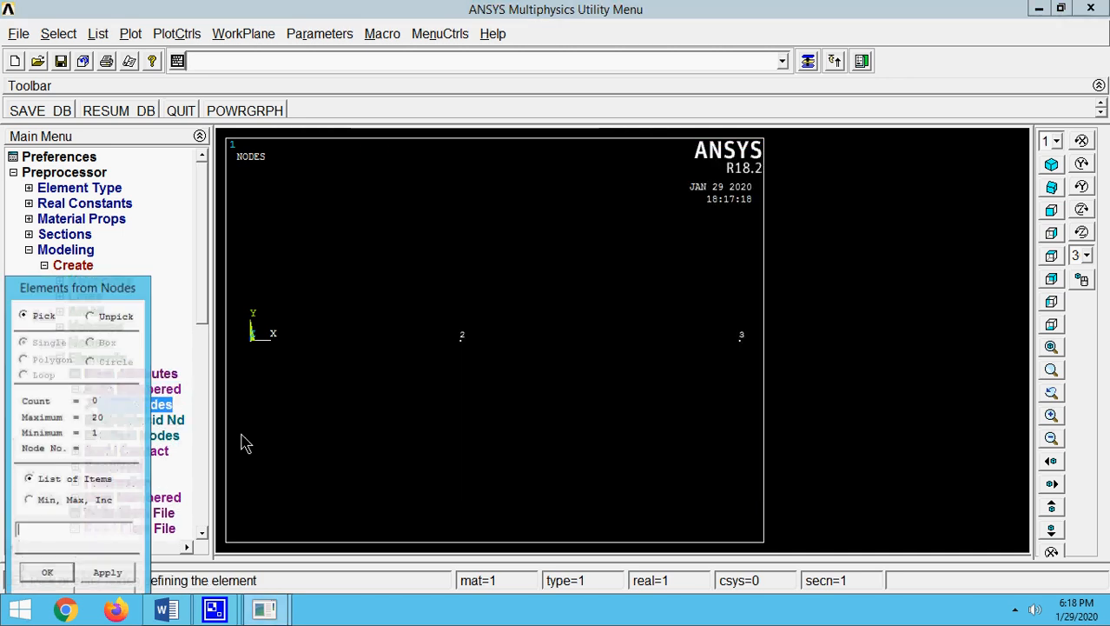
{"action": "left_click", "coordinate": [252, 338]}
{"action": "left_click", "coordinate": [462, 339]}
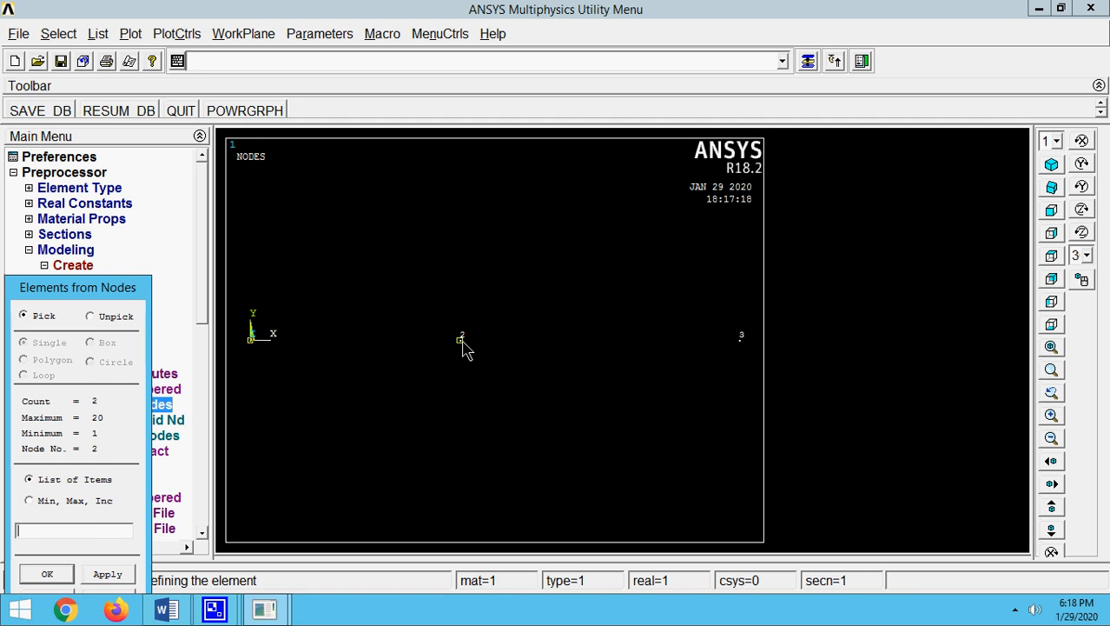
{"action": "left_click", "coordinate": [46, 575]}
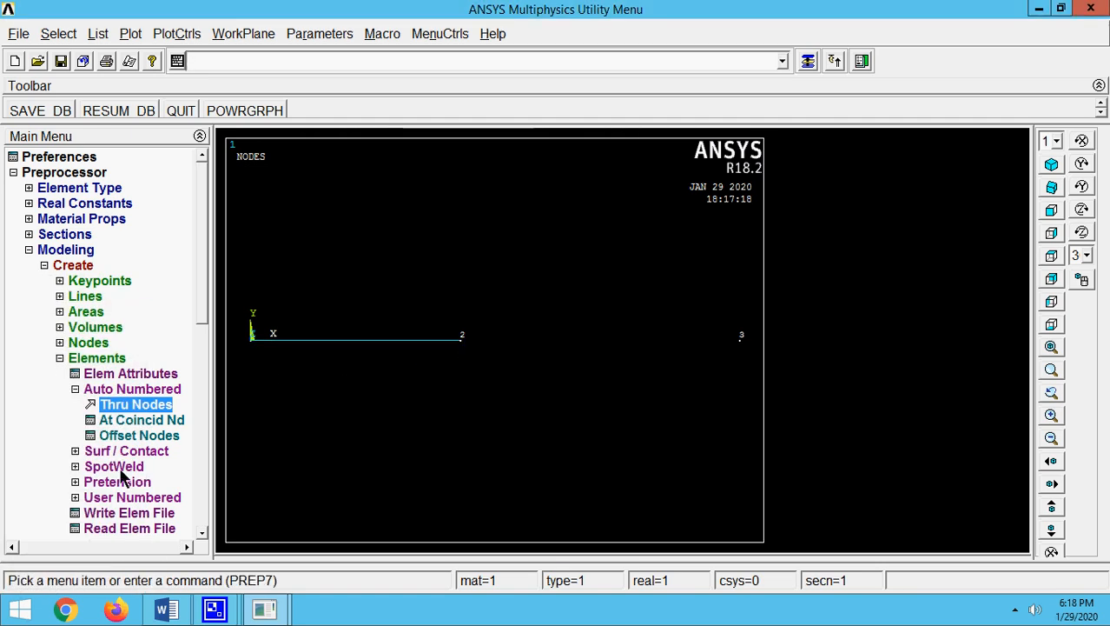
Set the element attributes to material number 2 and section number 2.
{"action": "left_click", "coordinate": [114, 374]}
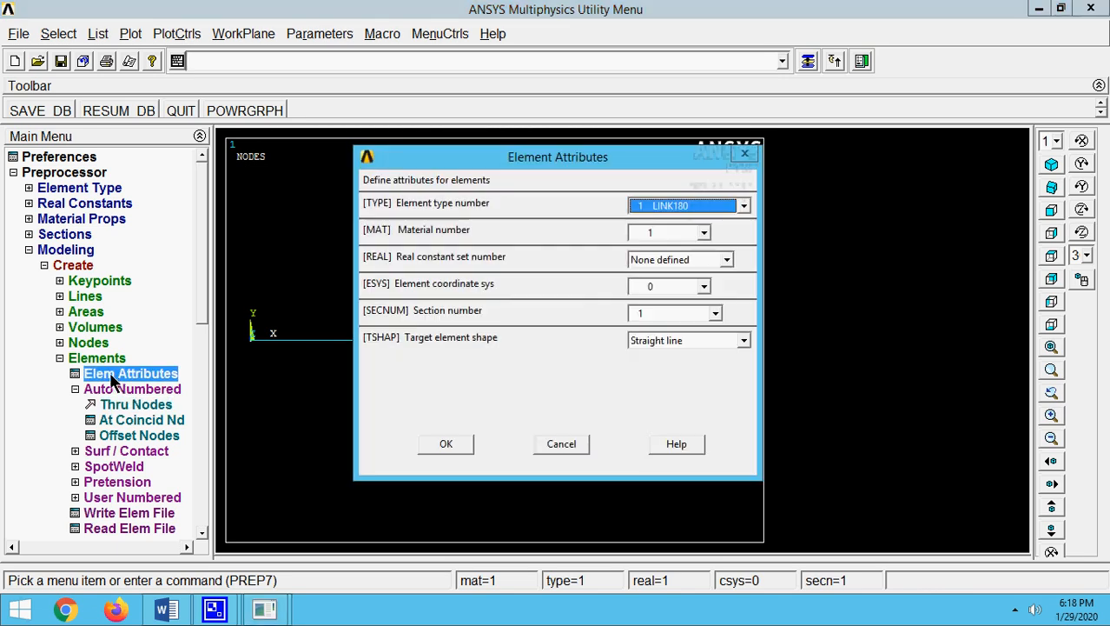
{"action": "left_click", "coordinate": [703, 232]}
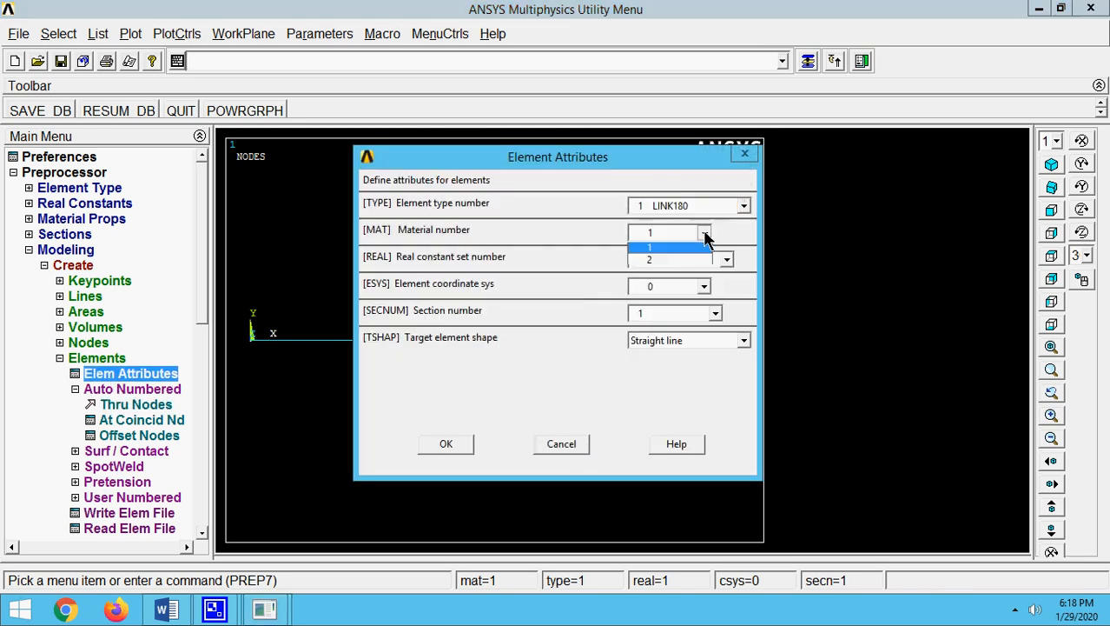
{"action": "left_click", "coordinate": [664, 259]}
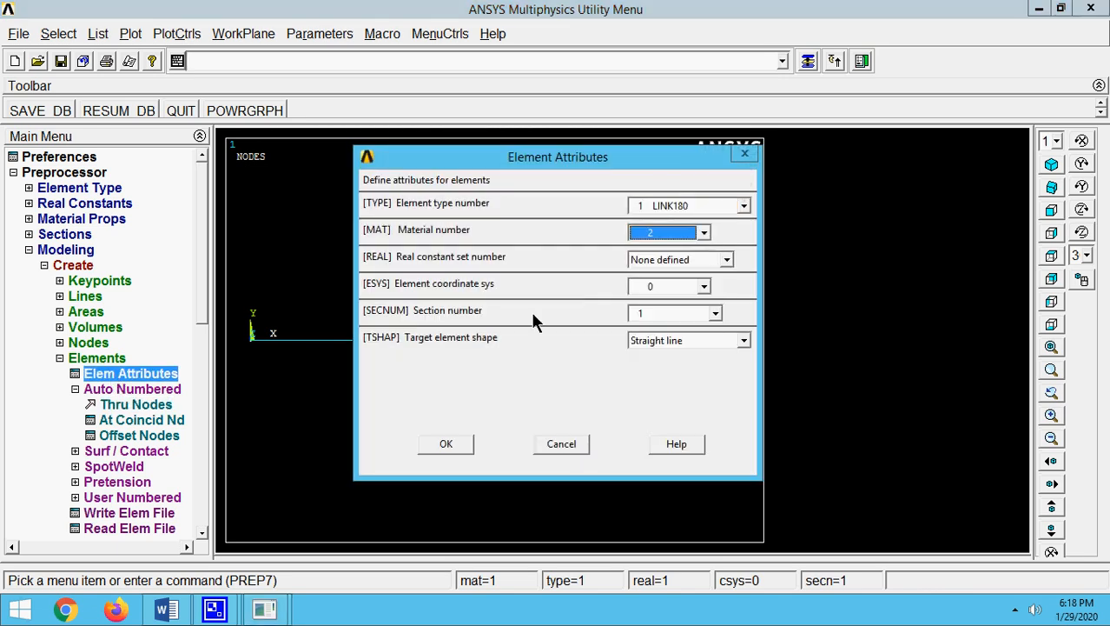
{"action": "left_click", "coordinate": [715, 313]}
{"action": "left_click", "coordinate": [677, 341]}
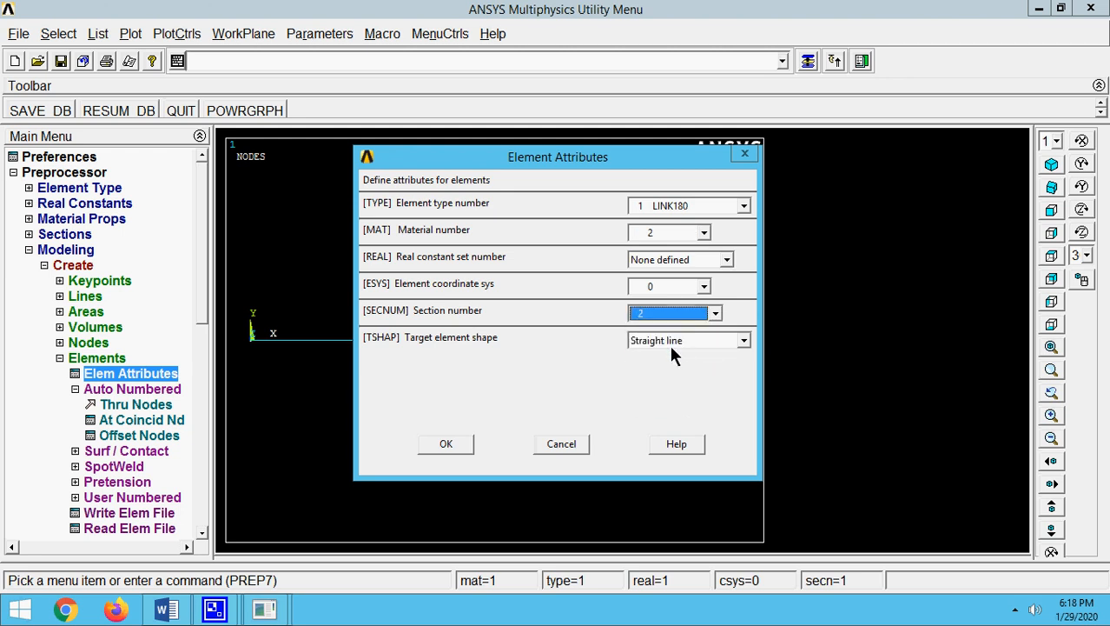
{"action": "left_click", "coordinate": [453, 443]}
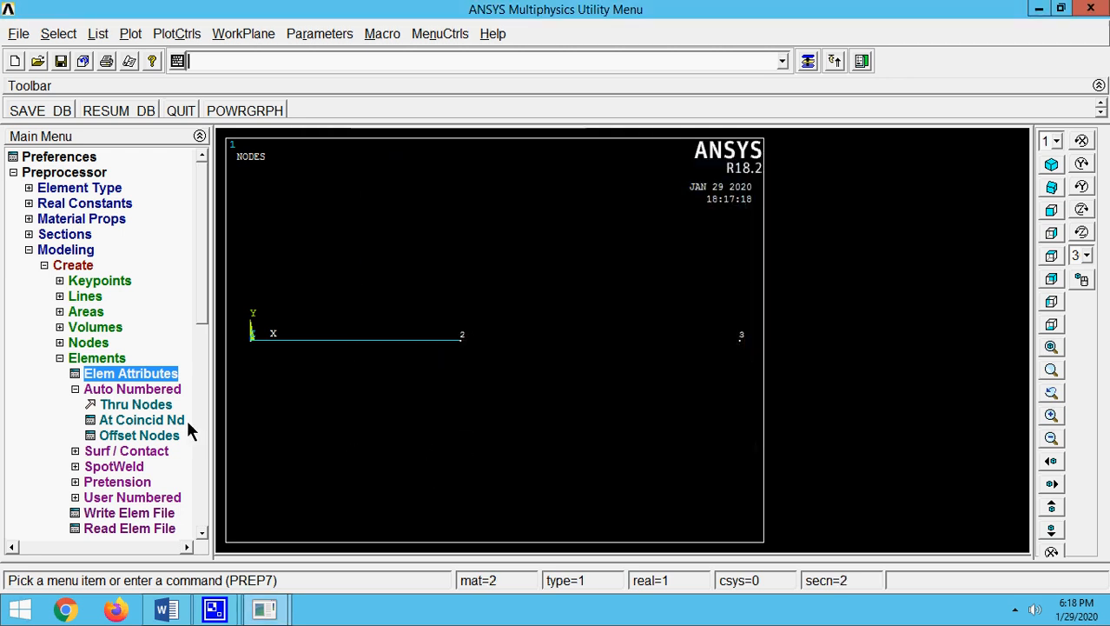
Create an auto-numbered element through nodes 2 and 3.
{"action": "left_click", "coordinate": [157, 405]}
{"action": "left_click", "coordinate": [467, 344]}
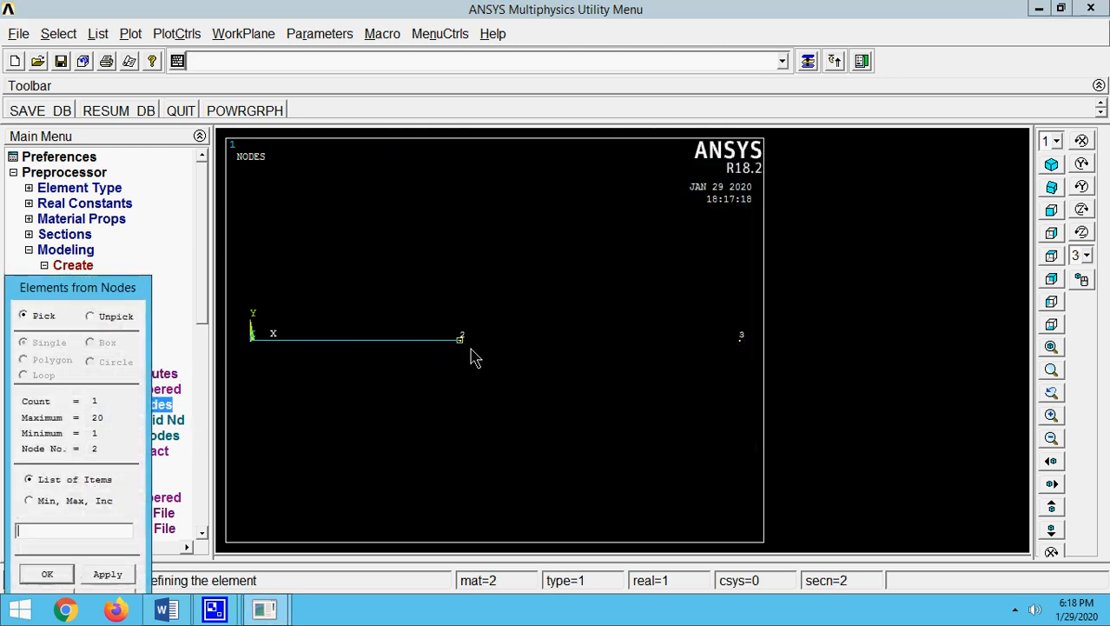
{"action": "left_click", "coordinate": [737, 352]}
{"action": "left_click", "coordinate": [61, 575]}
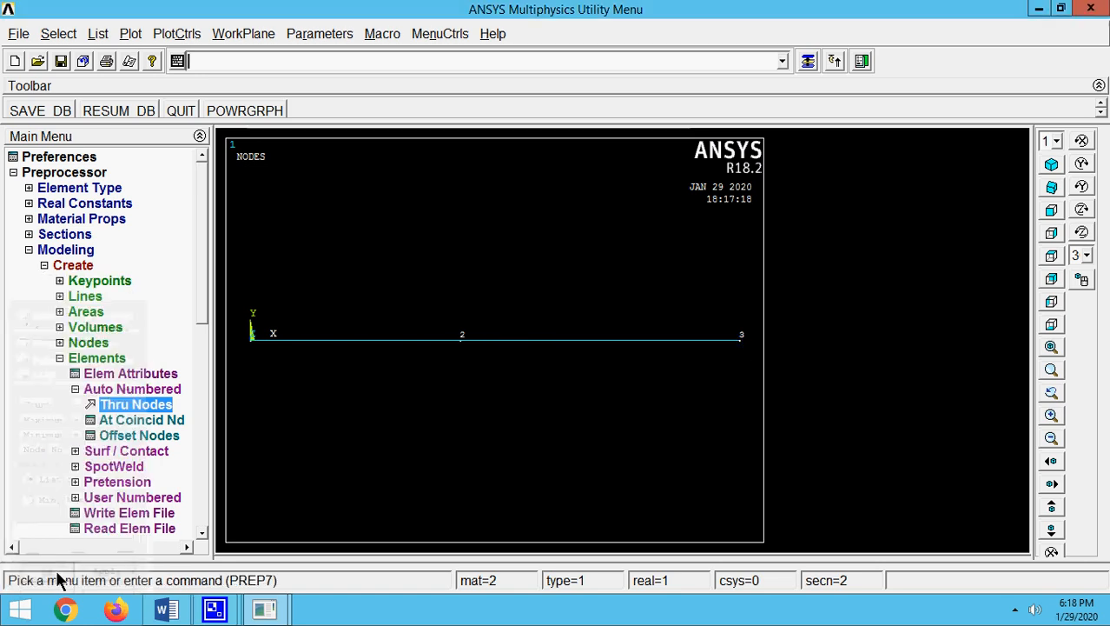
Turn on the display of element shapes based on real constants and plot the elements.
{"action": "left_click", "coordinate": [171, 33]}
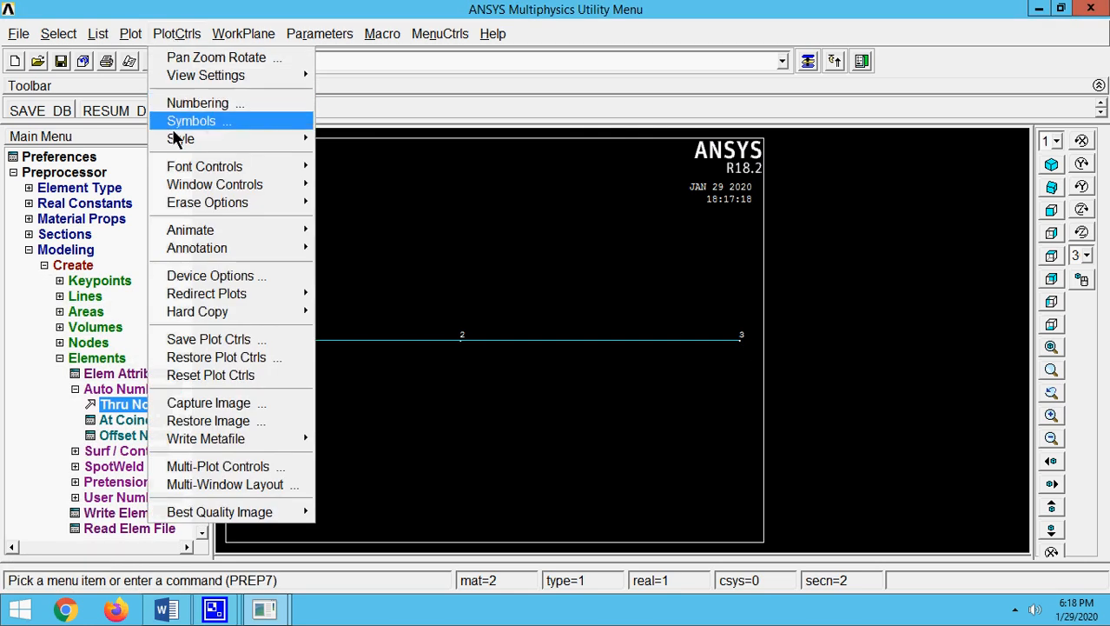
{"action": "mouse_move", "coordinate": [173, 140]}
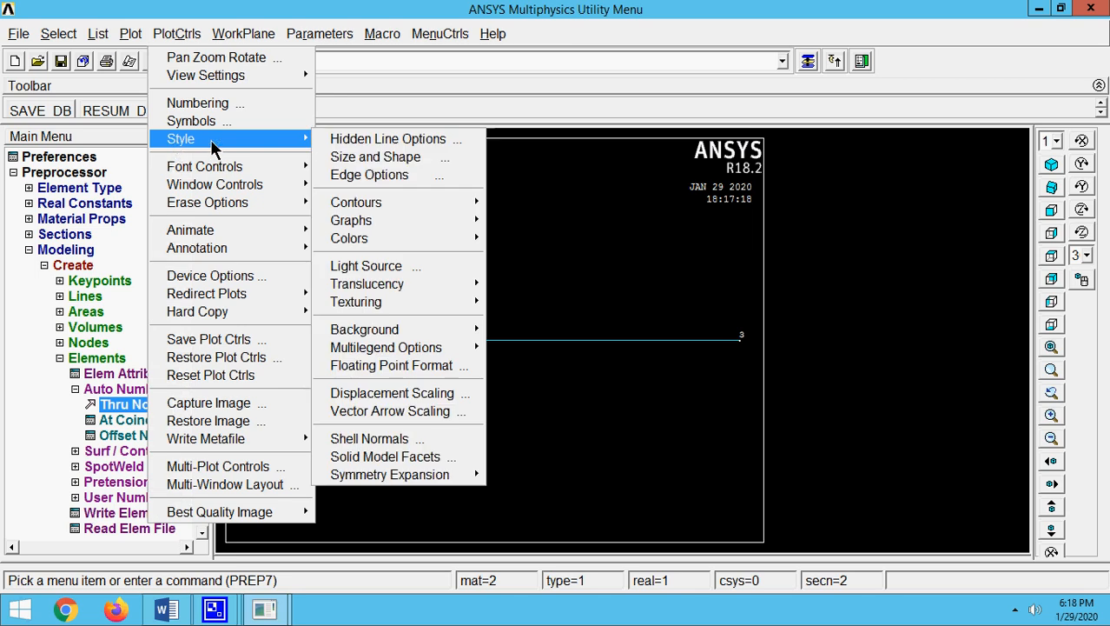
{"action": "left_click", "coordinate": [384, 156]}
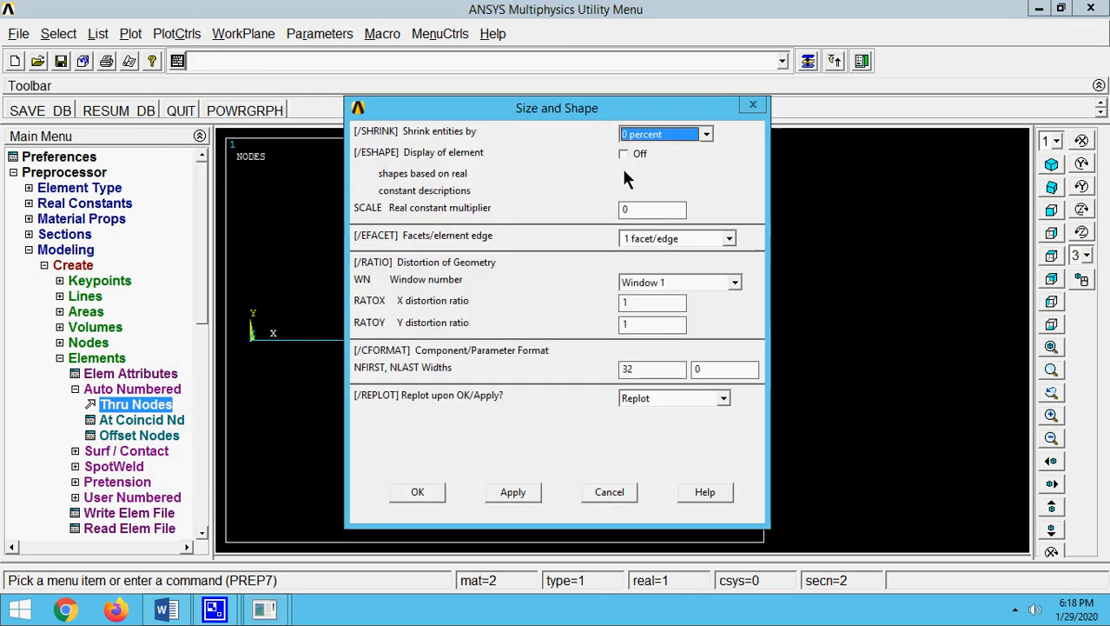
{"action": "left_click", "coordinate": [624, 154]}
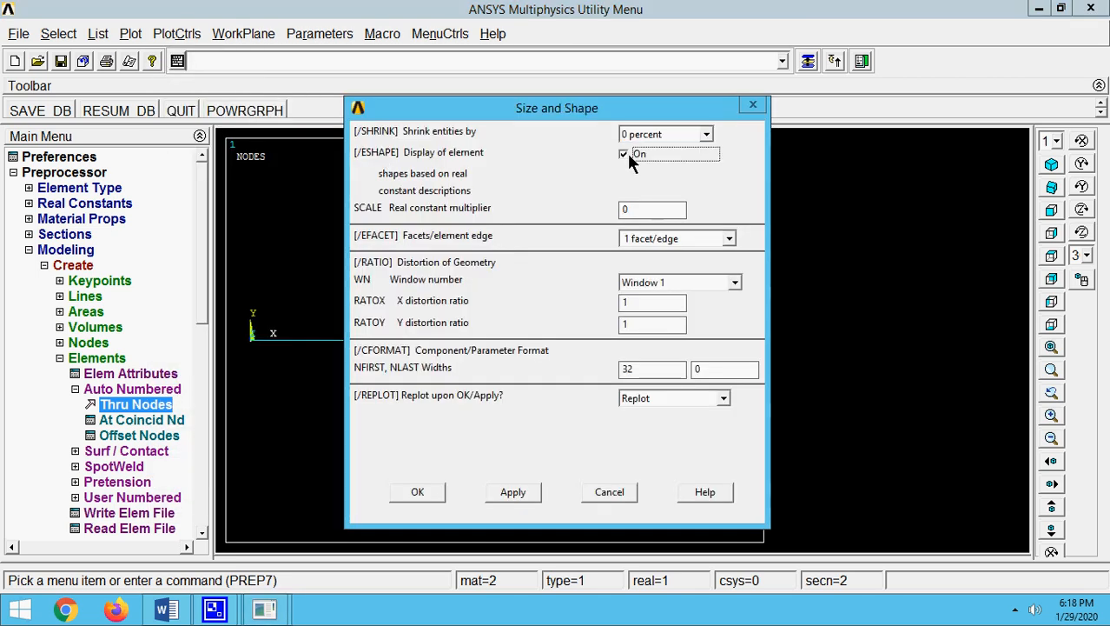
{"action": "left_click", "coordinate": [418, 492]}
{"action": "left_click", "coordinate": [125, 35]}
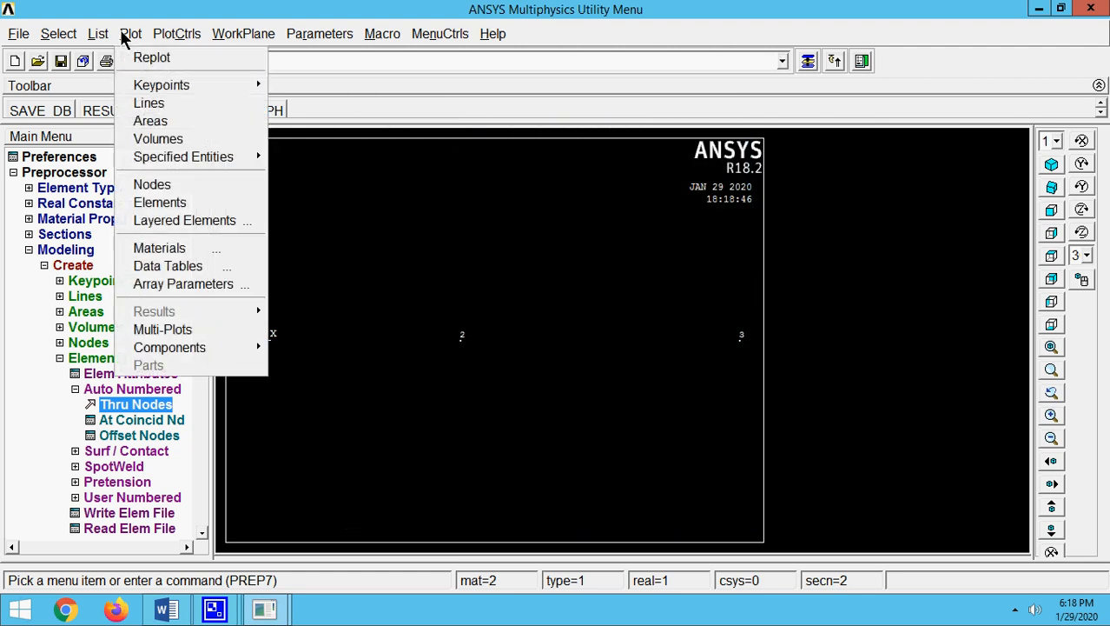
{"action": "left_click", "coordinate": [146, 209]}
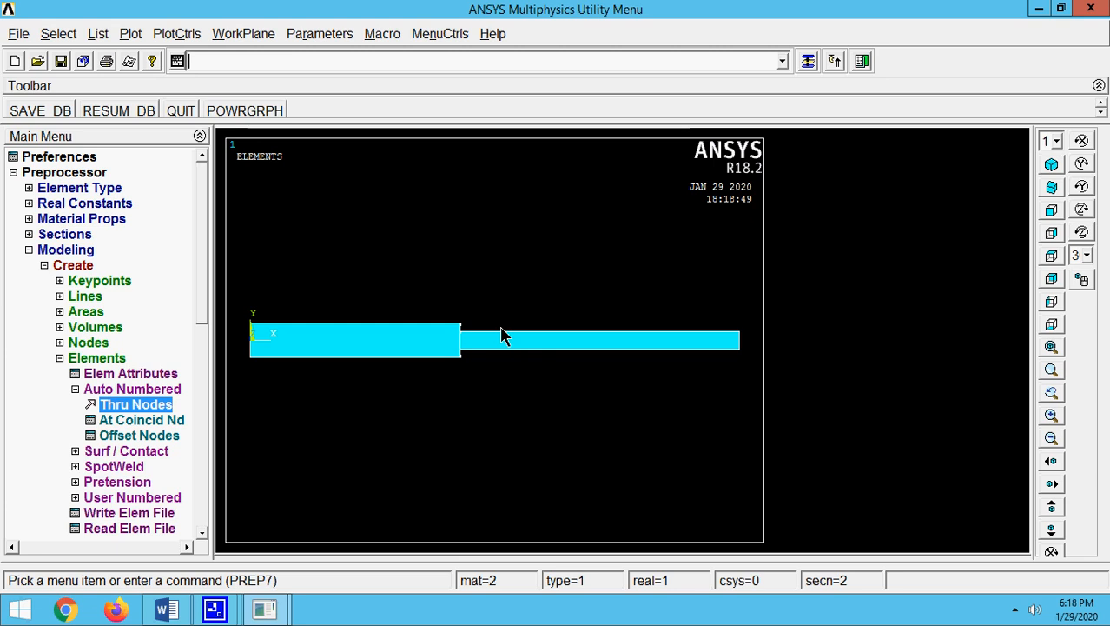
{"action": "left_click", "coordinate": [64, 358]}
{"action": "left_click", "coordinate": [43, 265]}
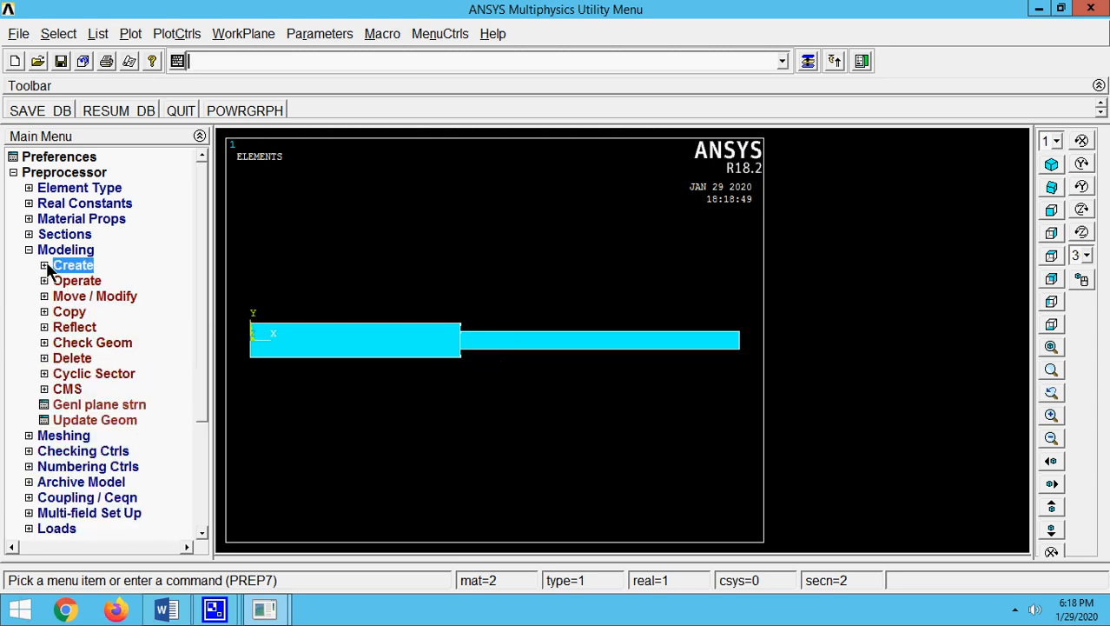
{"action": "left_click", "coordinate": [29, 250]}
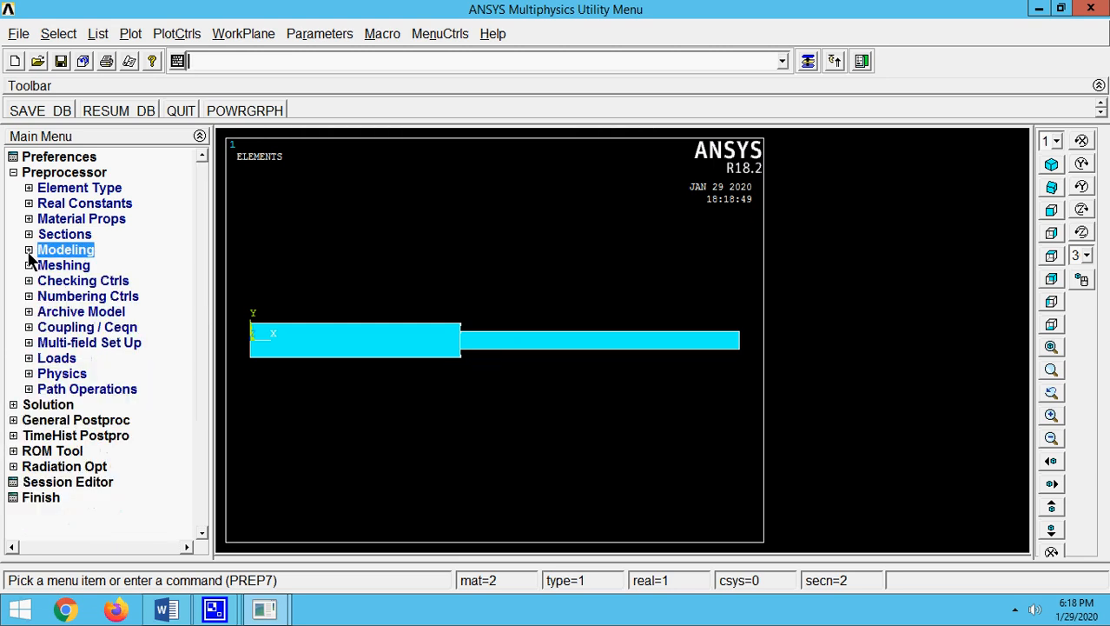
Constrain UX and UY with a displacement value of 0 on the bar's two end nodes, 1 and 3.
{"action": "left_click", "coordinate": [29, 358]}
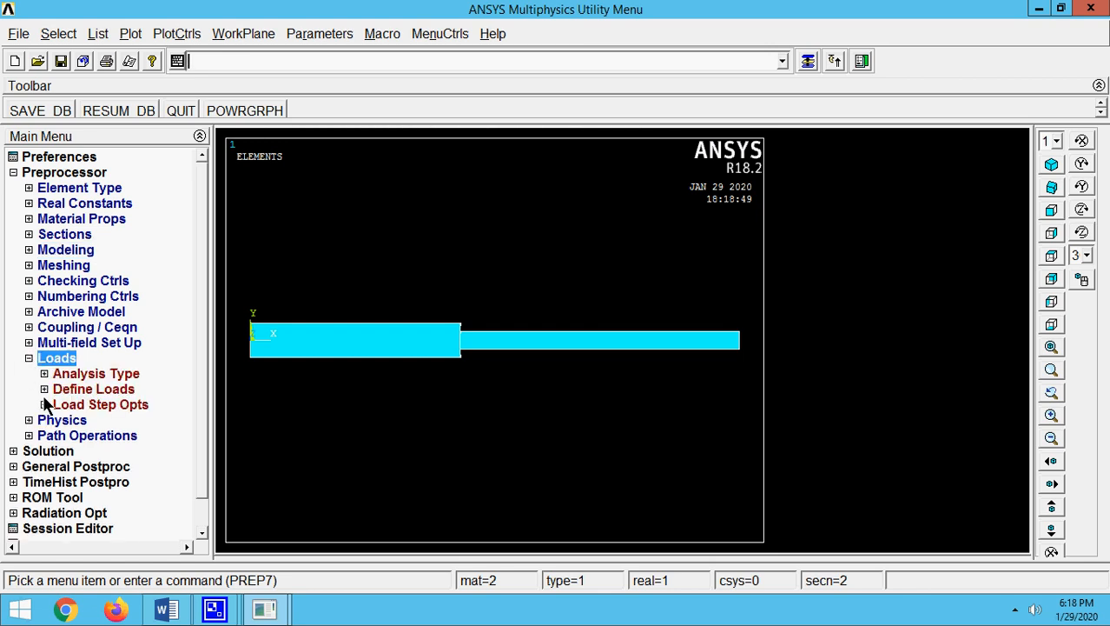
{"action": "left_click", "coordinate": [44, 388]}
{"action": "left_click", "coordinate": [60, 420]}
{"action": "left_click", "coordinate": [76, 435]}
{"action": "left_click", "coordinate": [83, 450]}
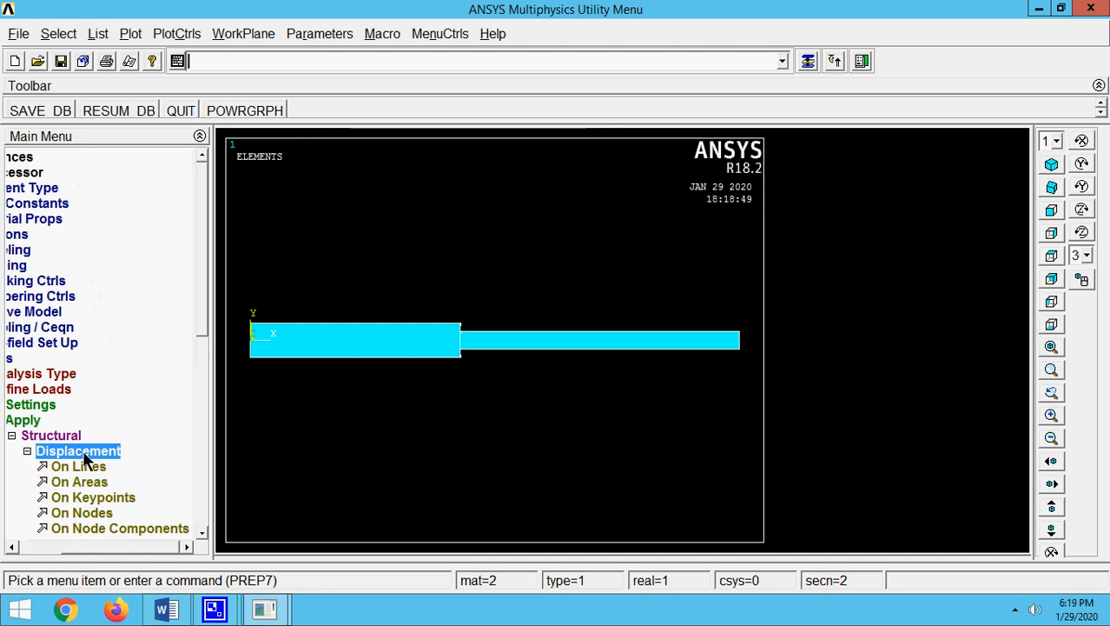
{"action": "left_click", "coordinate": [100, 515]}
{"action": "left_click", "coordinate": [250, 339]}
{"action": "left_click", "coordinate": [740, 339]}
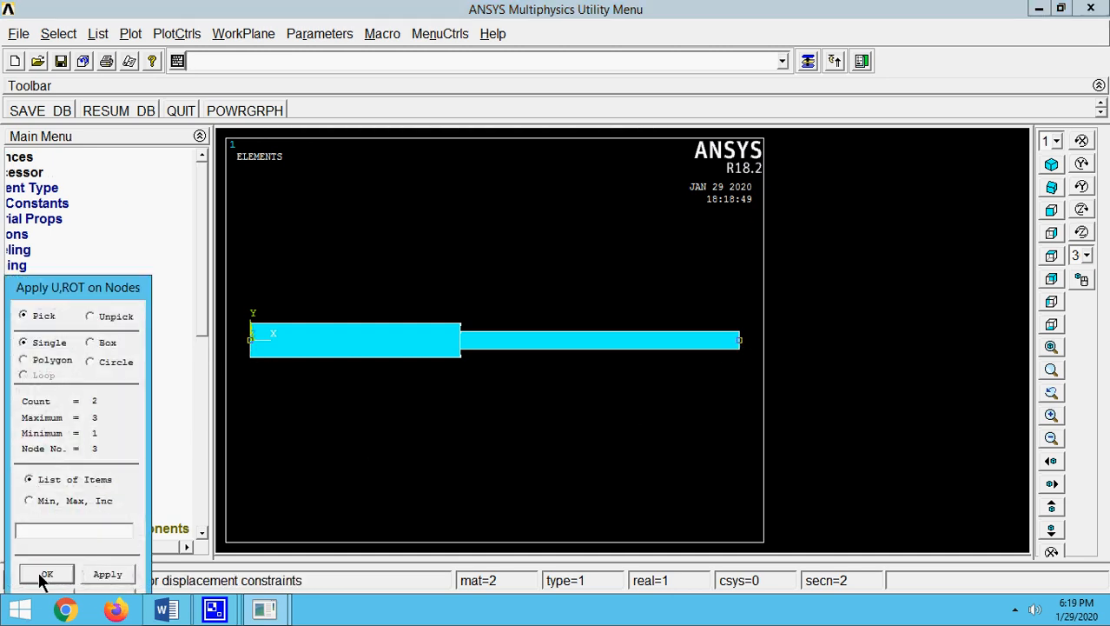
{"action": "left_click", "coordinate": [39, 570]}
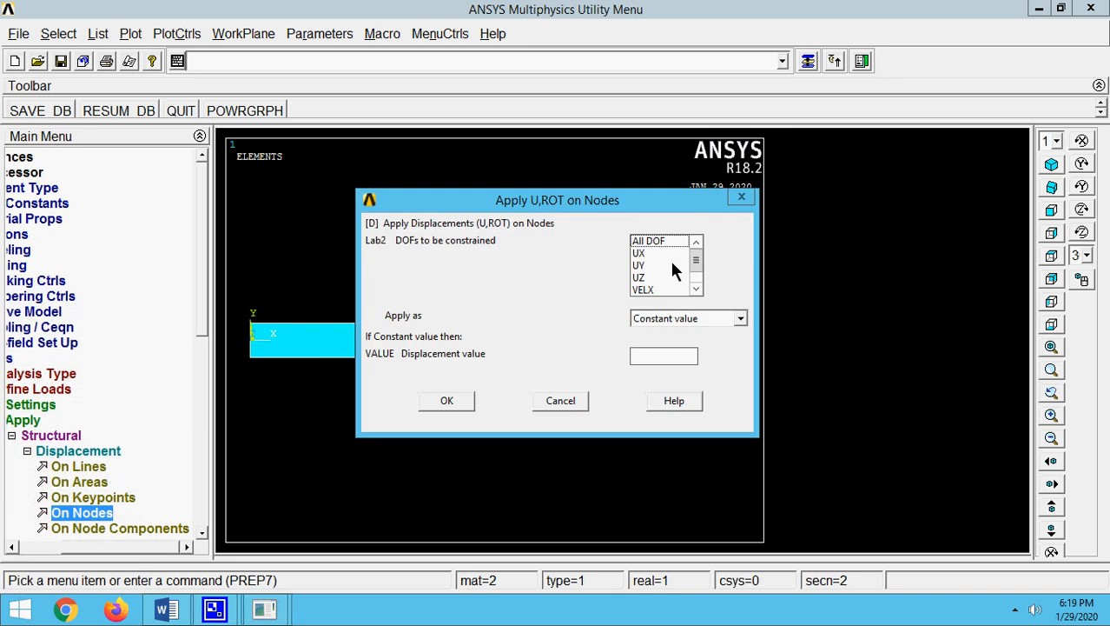
{"action": "left_click", "coordinate": [674, 358]}
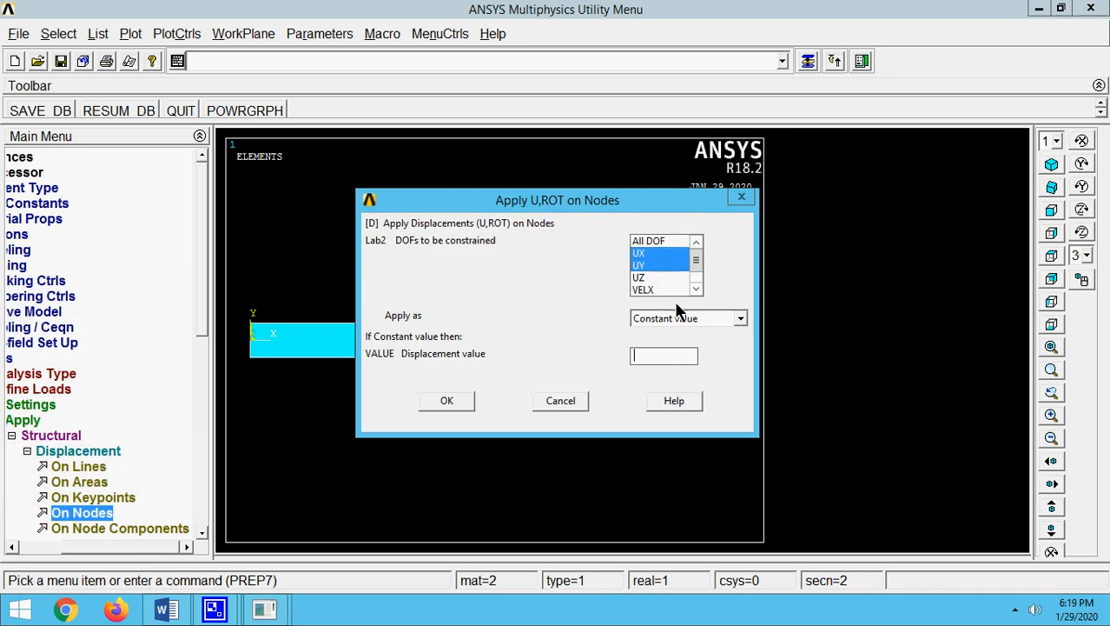
{"action": "type", "text": "0"}
{"action": "left_click", "coordinate": [443, 409]}
{"action": "left_click", "coordinate": [27, 450]}
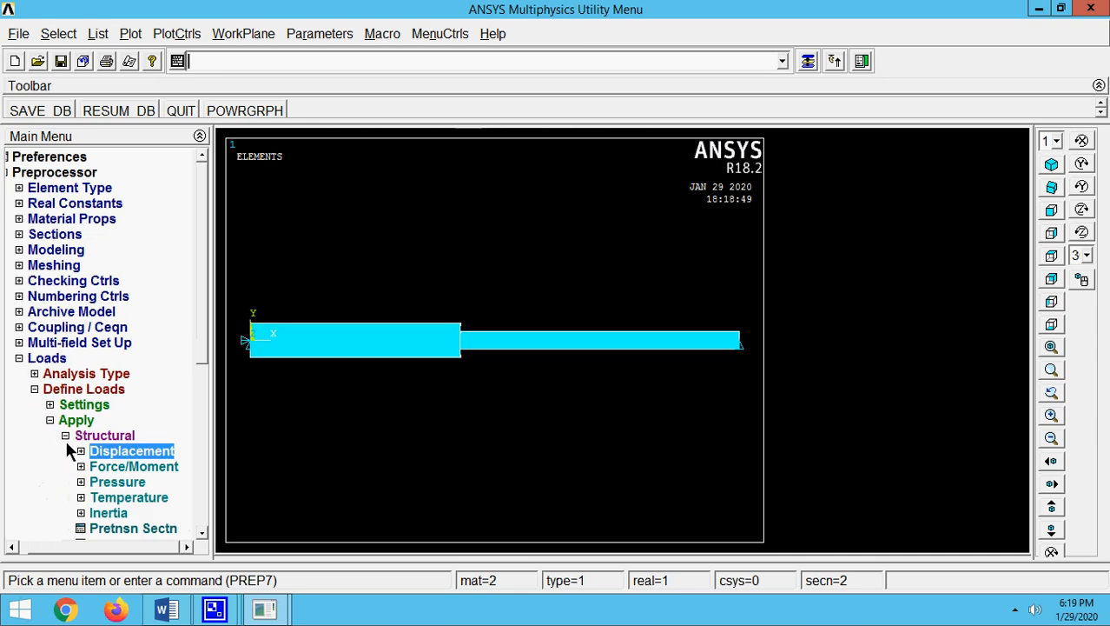
{"action": "left_click", "coordinate": [66, 434]}
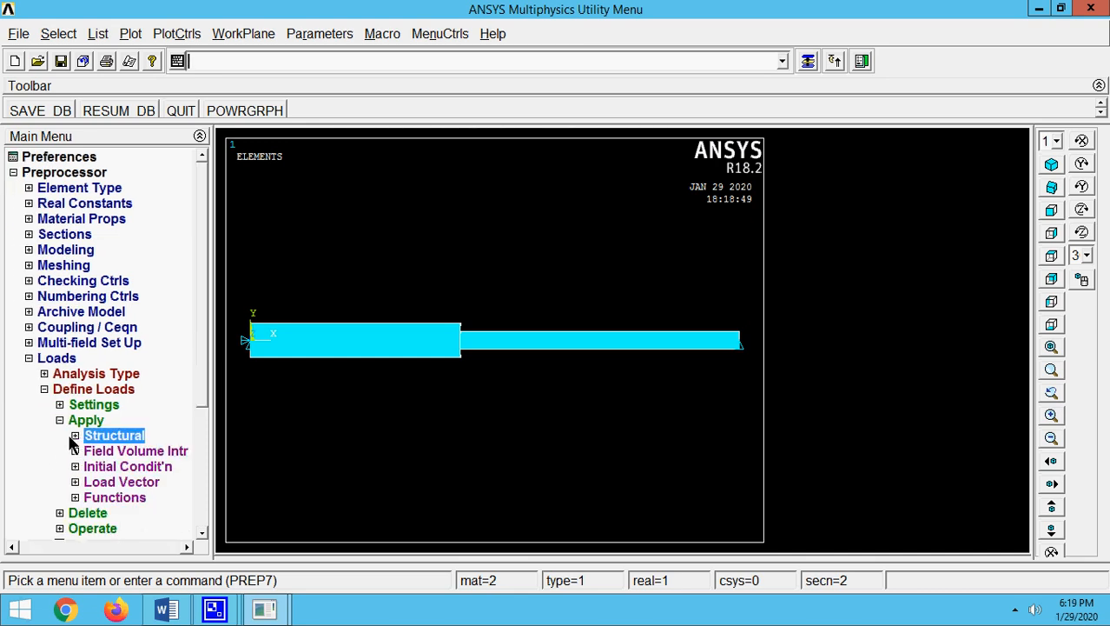
Switch to Word to read the axial load's size and location in the bar problem, and return to ANSYS.
{"action": "left_click", "coordinate": [165, 610]}
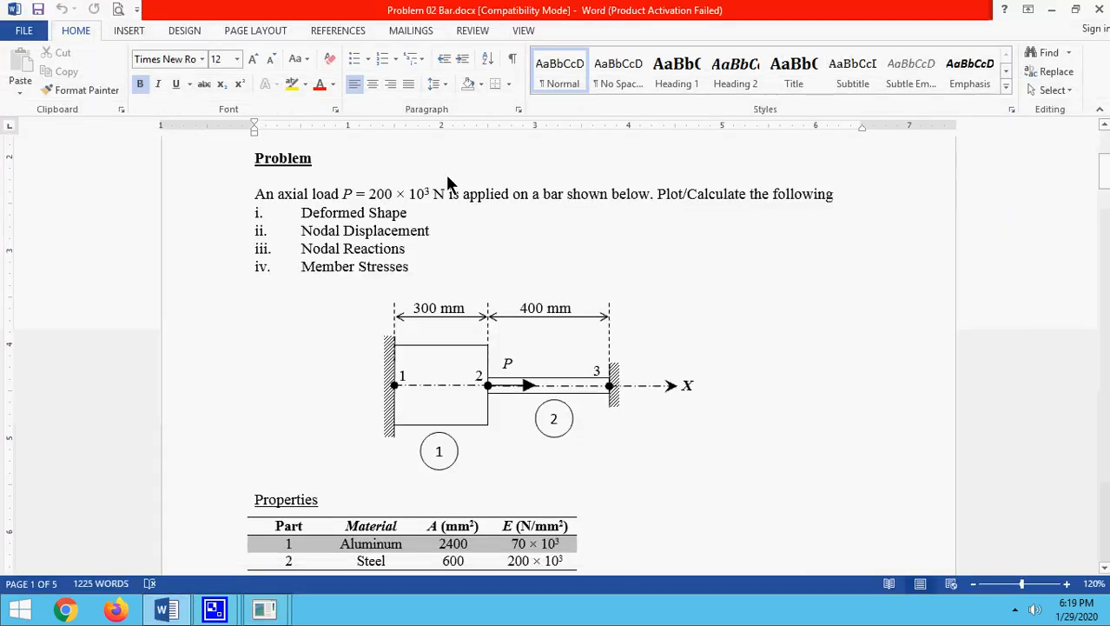
{"action": "left_click", "coordinate": [206, 612]}
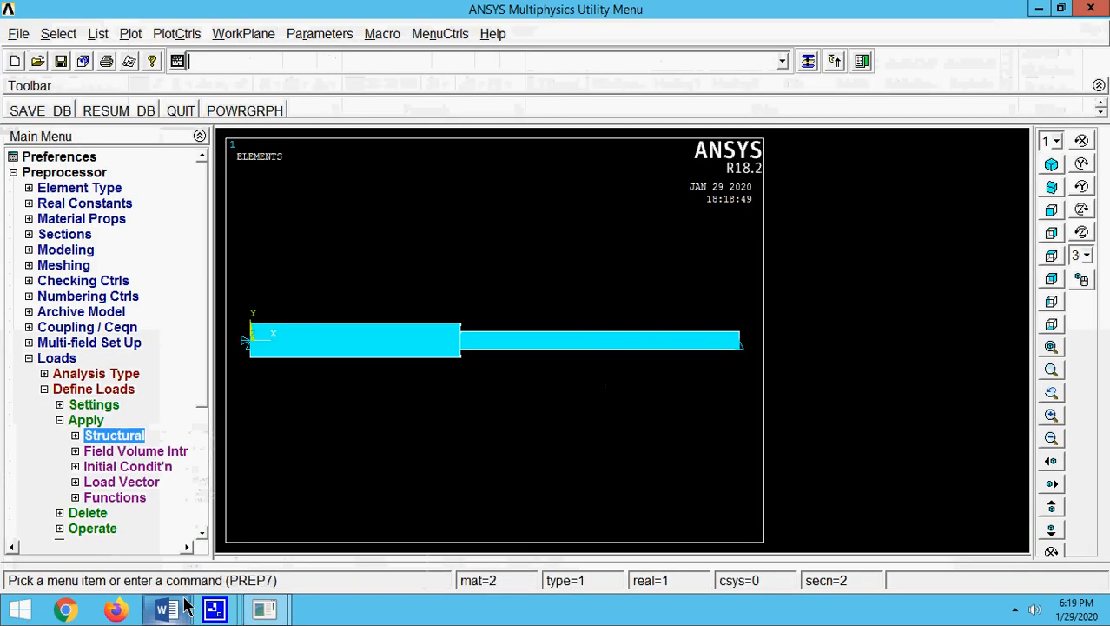
{"action": "left_click", "coordinate": [75, 482]}
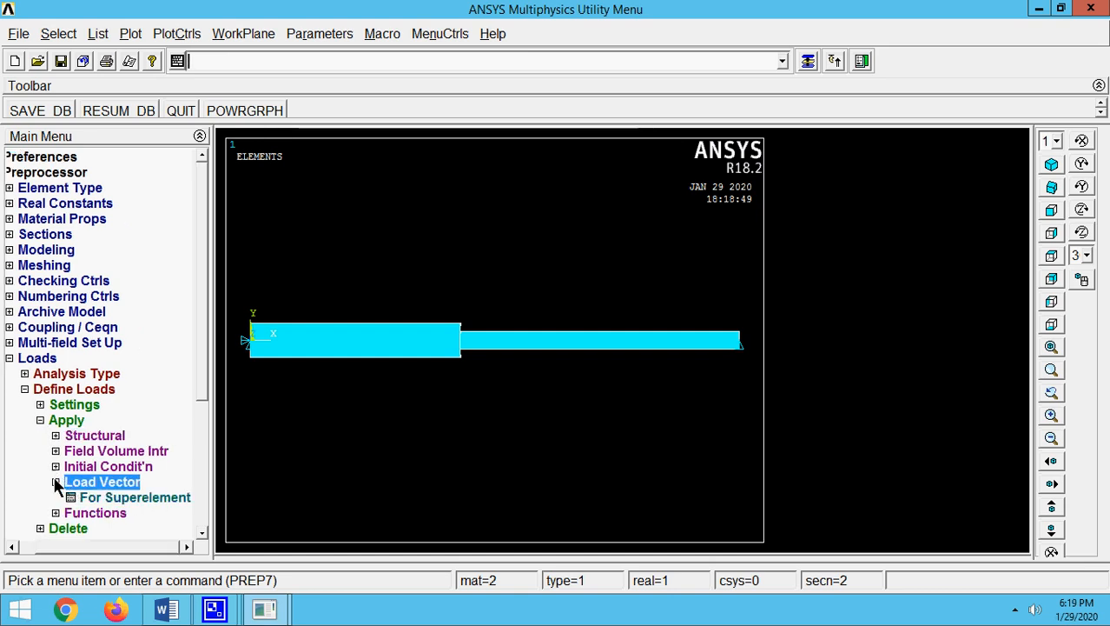
{"action": "left_click", "coordinate": [56, 481]}
{"action": "left_click", "coordinate": [57, 420]}
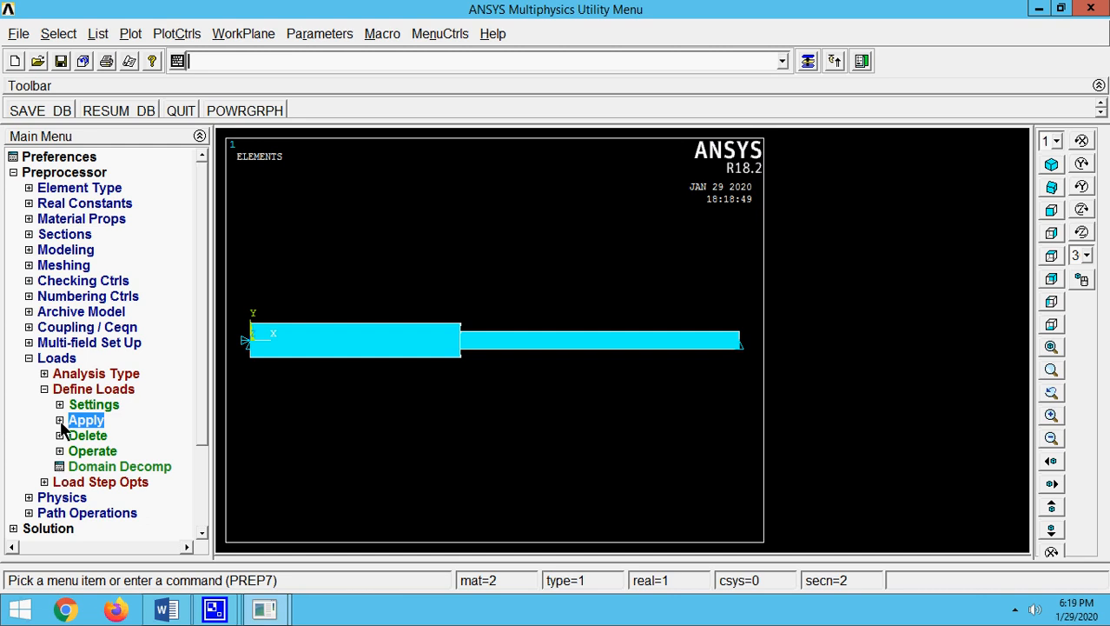
{"action": "left_click", "coordinate": [59, 419]}
Apply a constant FX force of 200e3 on node 2, where the two bar parts meet.
{"action": "left_click", "coordinate": [75, 437]}
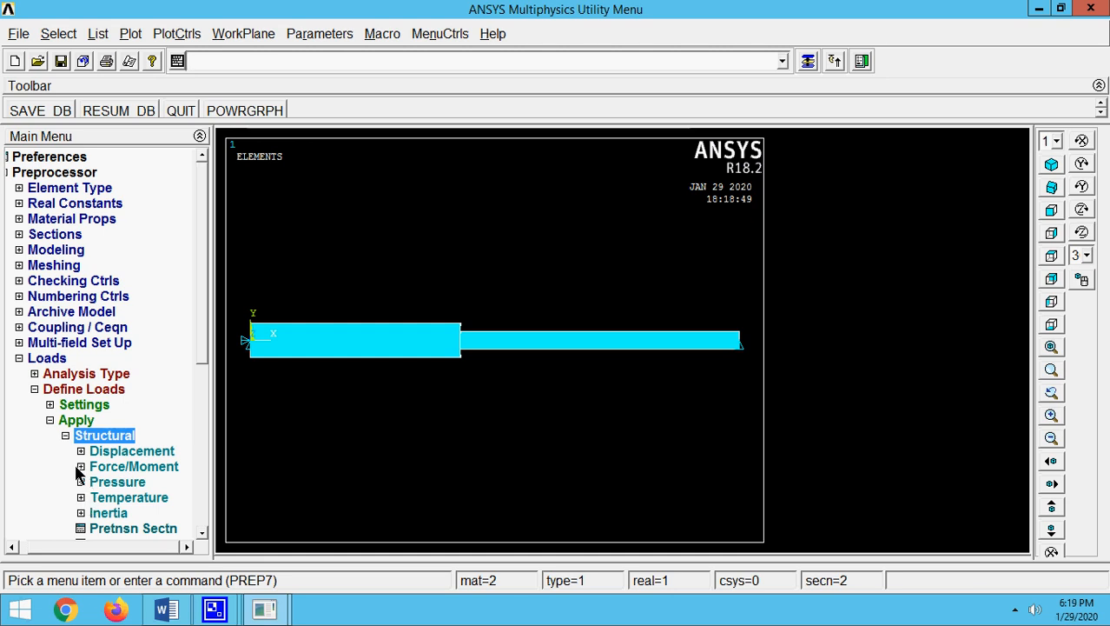
{"action": "left_click", "coordinate": [76, 465]}
{"action": "left_click", "coordinate": [82, 497]}
{"action": "left_click", "coordinate": [464, 344]}
{"action": "left_click", "coordinate": [47, 574]}
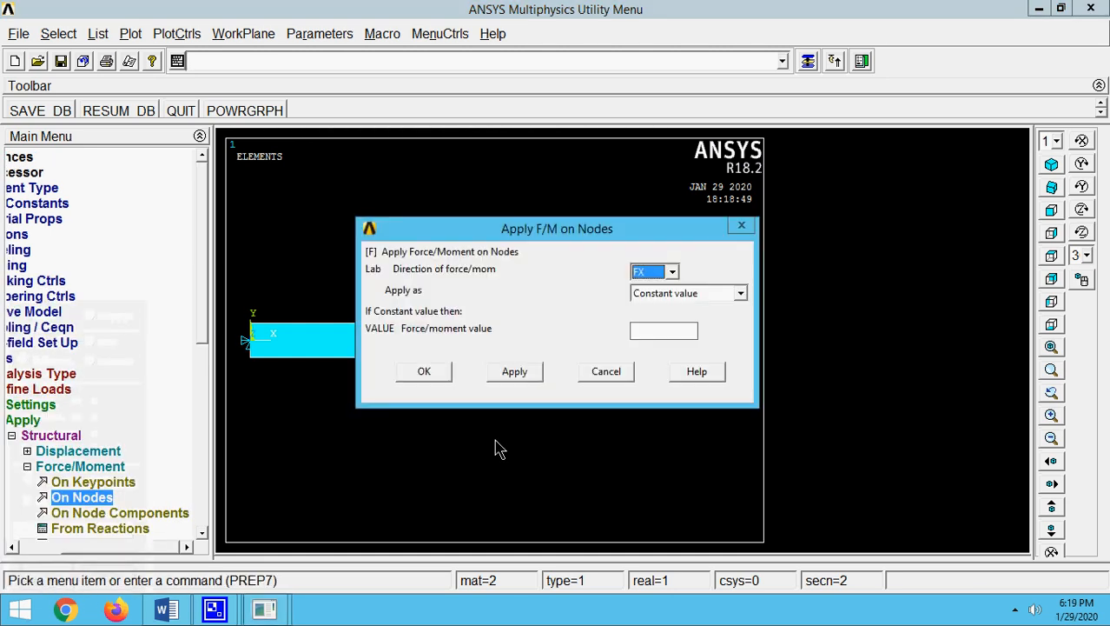
{"action": "left_click", "coordinate": [643, 331]}
{"action": "type", "text": "200e3"}
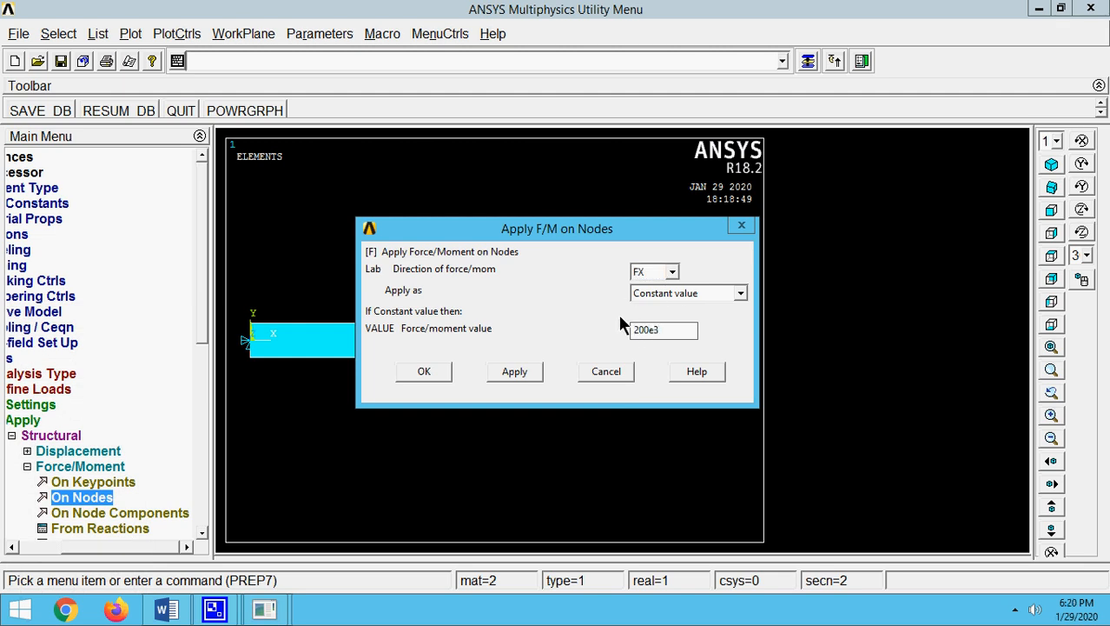
{"action": "left_click", "coordinate": [427, 371]}
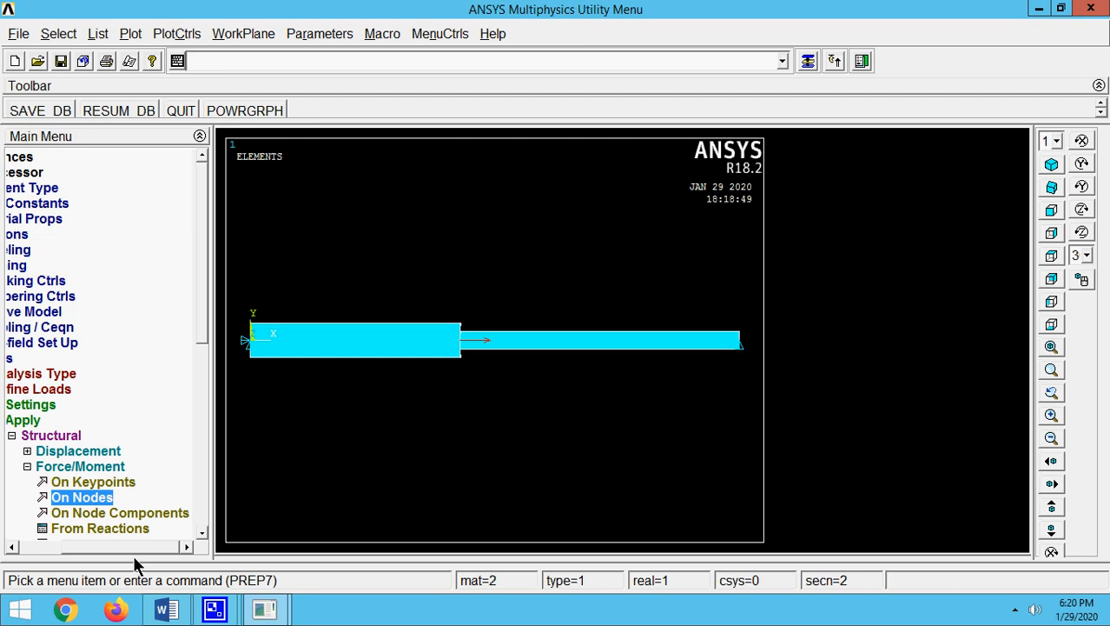
{"action": "left_click", "coordinate": [42, 388]}
{"action": "left_click", "coordinate": [33, 359]}
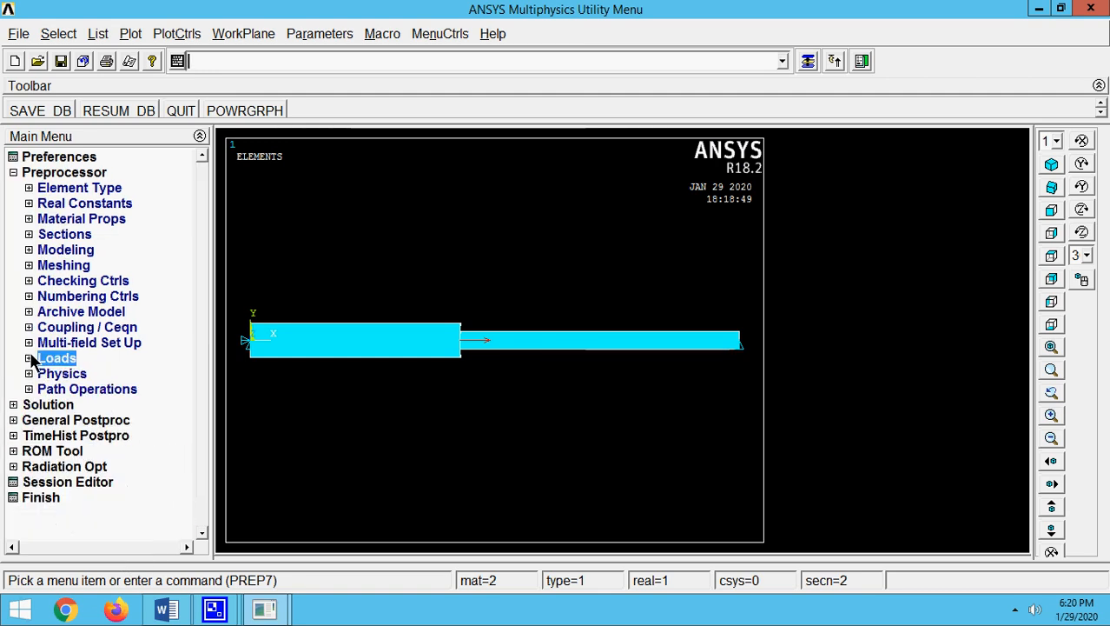
{"action": "left_click", "coordinate": [13, 172]}
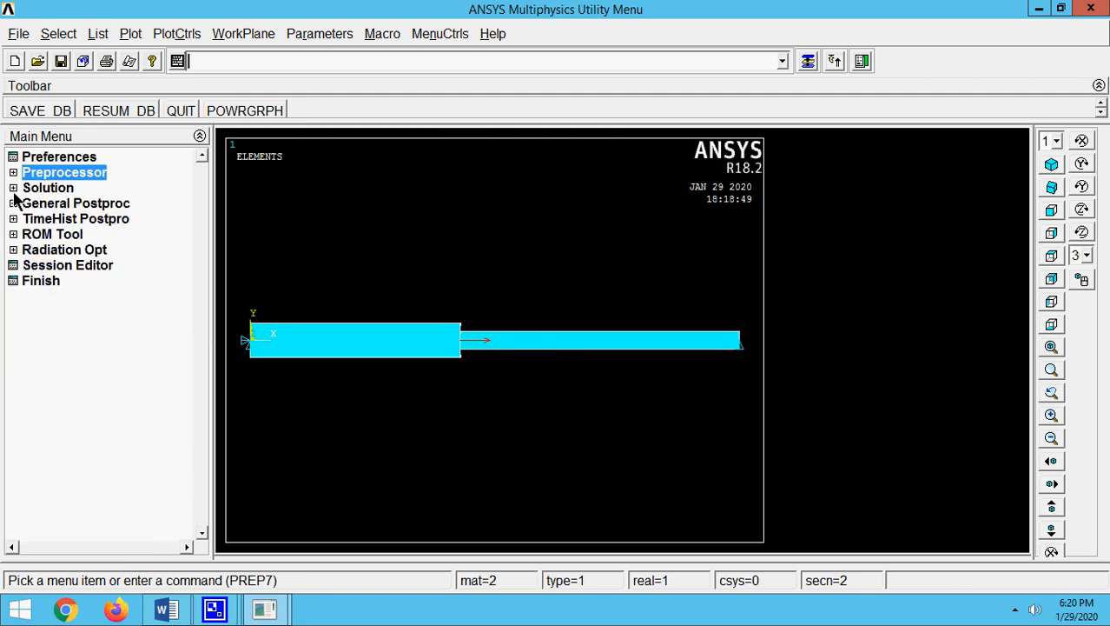
Solve the current load step and dismiss the solution note and status listing.
{"action": "left_click", "coordinate": [13, 189]}
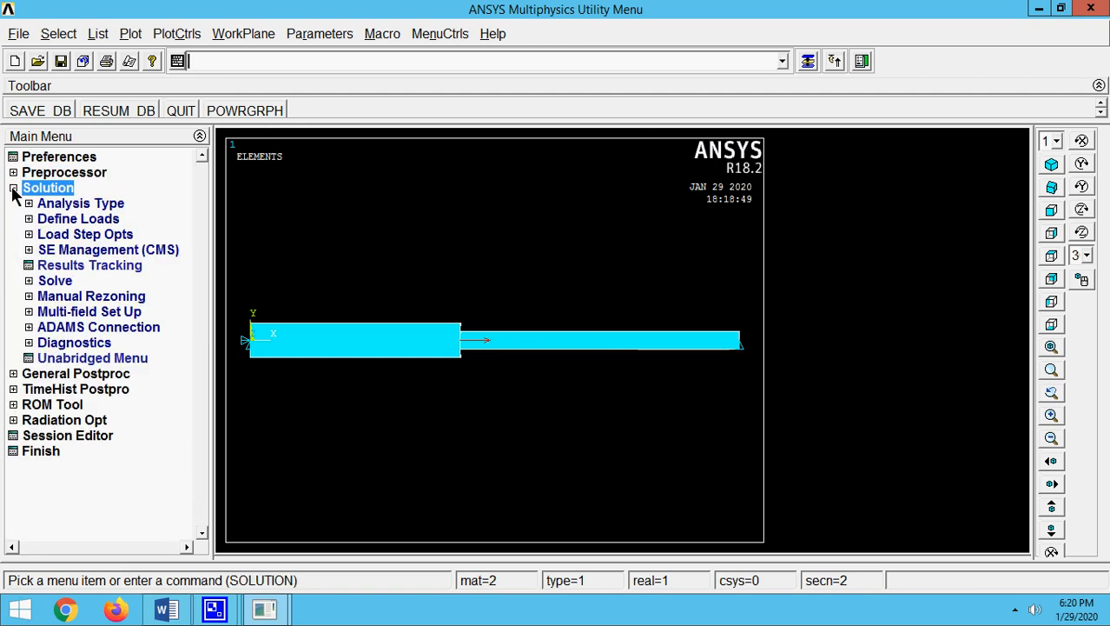
{"action": "left_click", "coordinate": [30, 281]}
{"action": "left_click", "coordinate": [96, 297]}
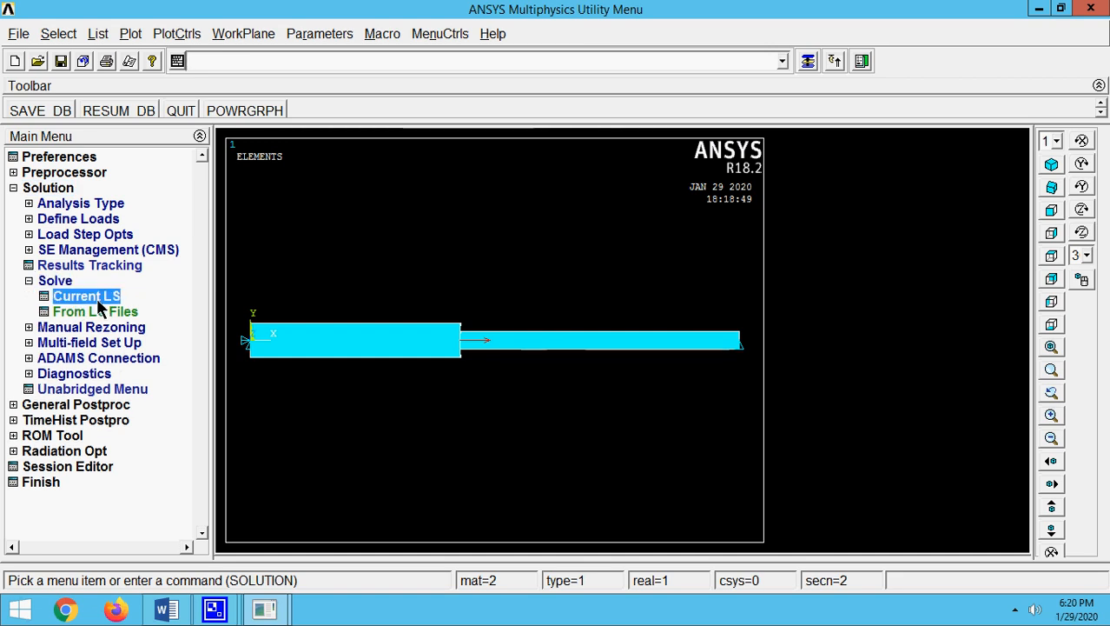
{"action": "left_click", "coordinate": [551, 382]}
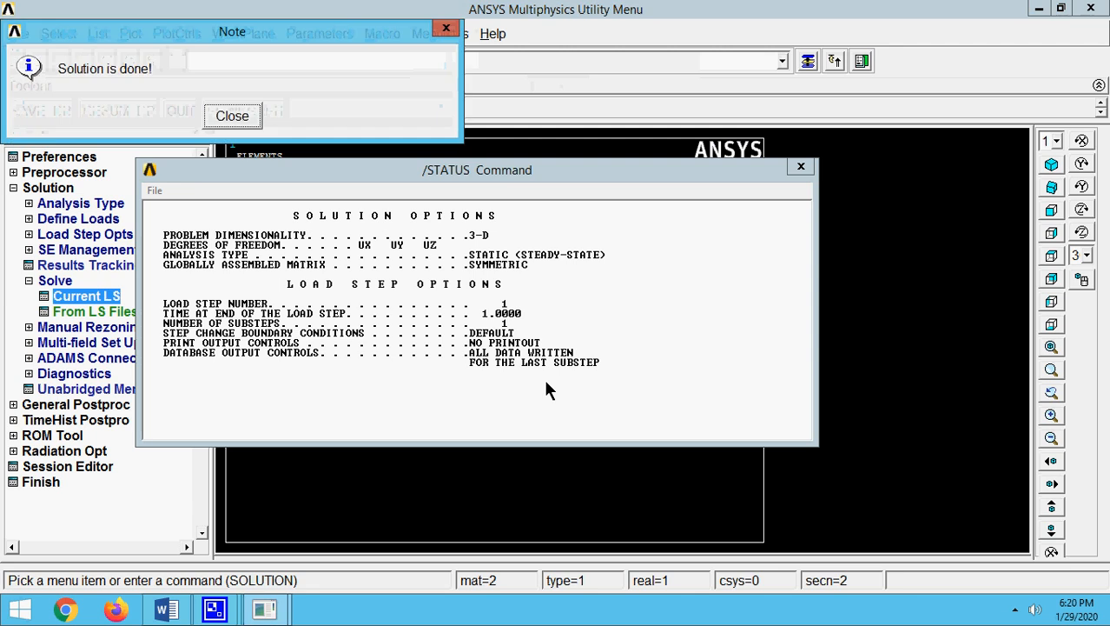
{"action": "left_click", "coordinate": [209, 120]}
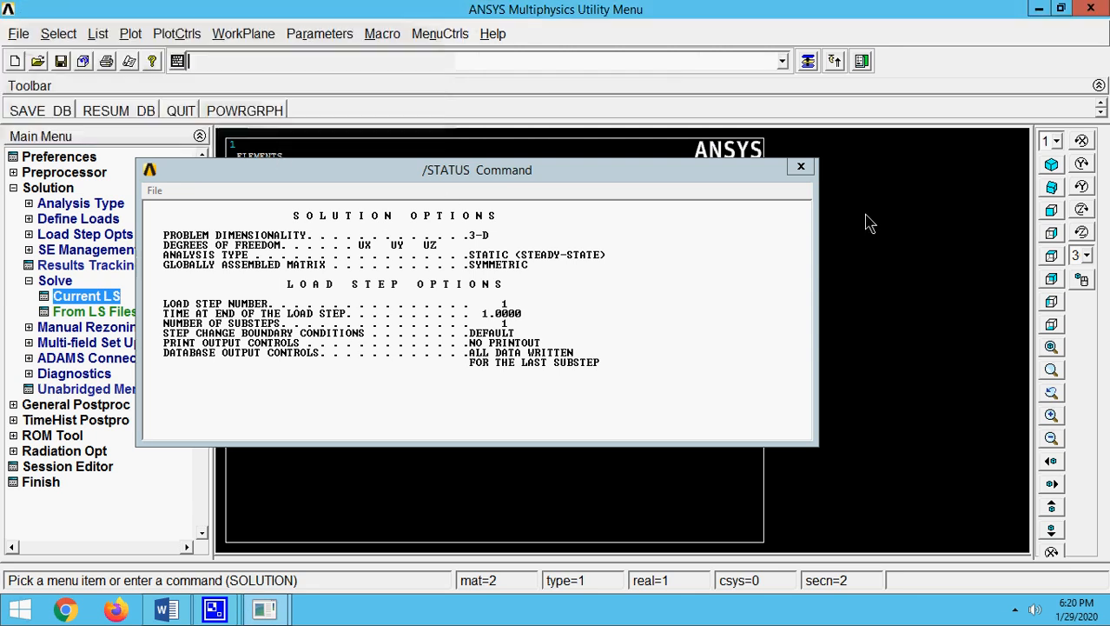
{"action": "left_click", "coordinate": [801, 166]}
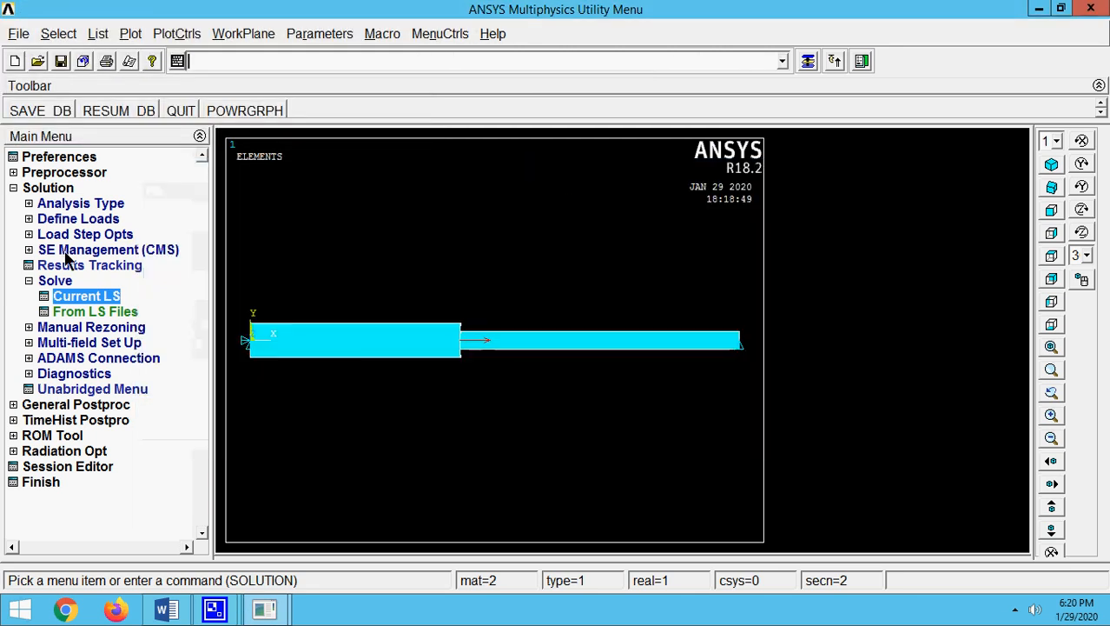
{"action": "left_click", "coordinate": [13, 188]}
Plot the deformed shape of the bar together with its undeformed shape.
{"action": "left_click", "coordinate": [13, 204]}
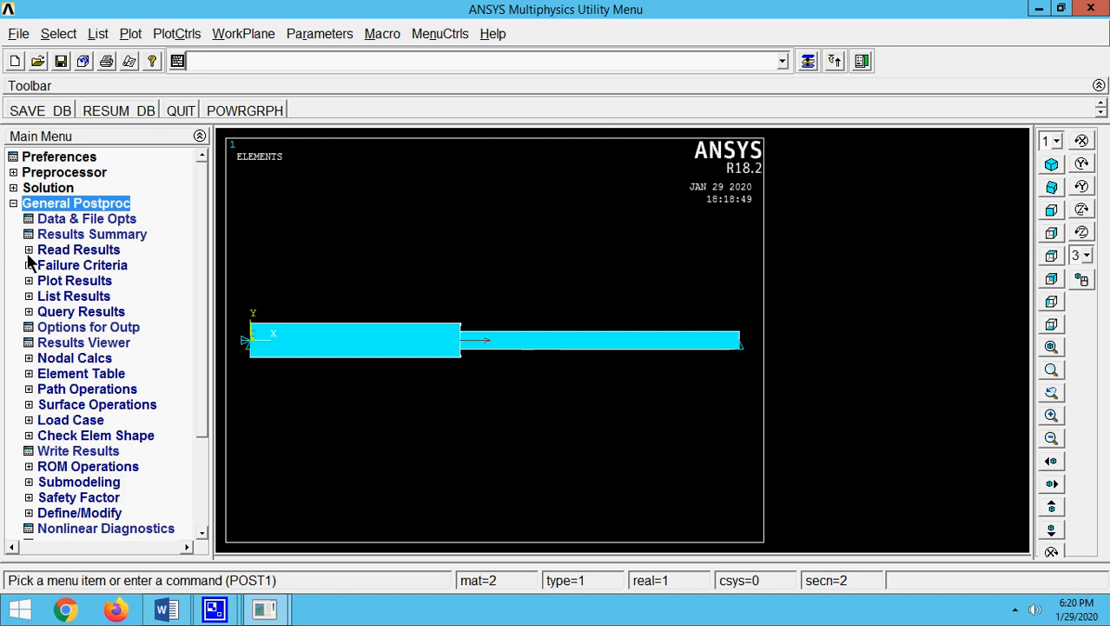
{"action": "left_click", "coordinate": [28, 280]}
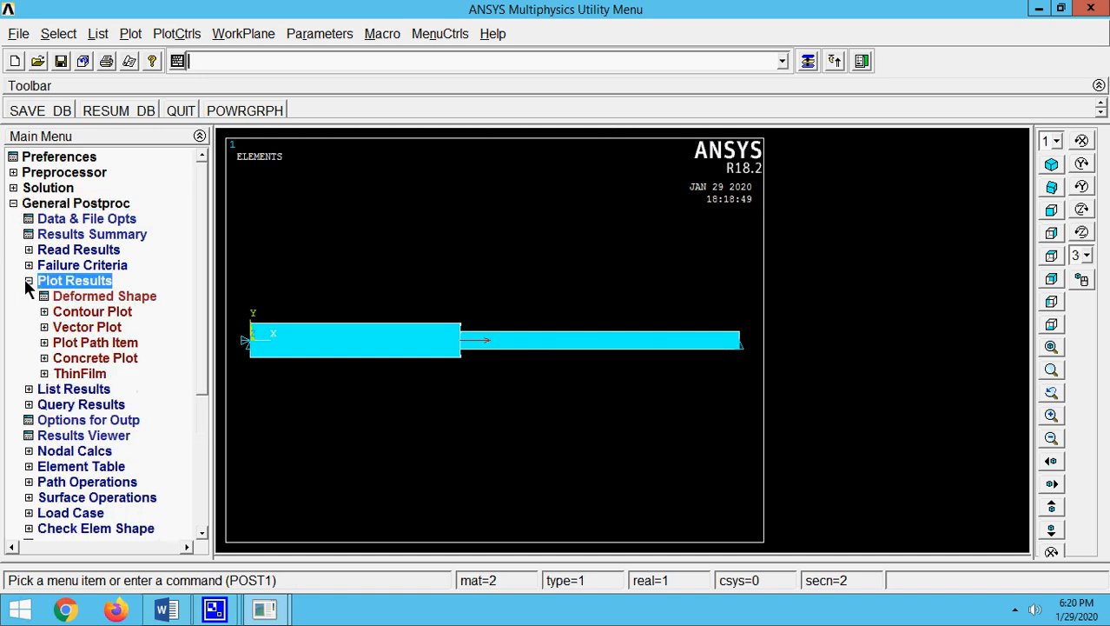
{"action": "left_click", "coordinate": [76, 299]}
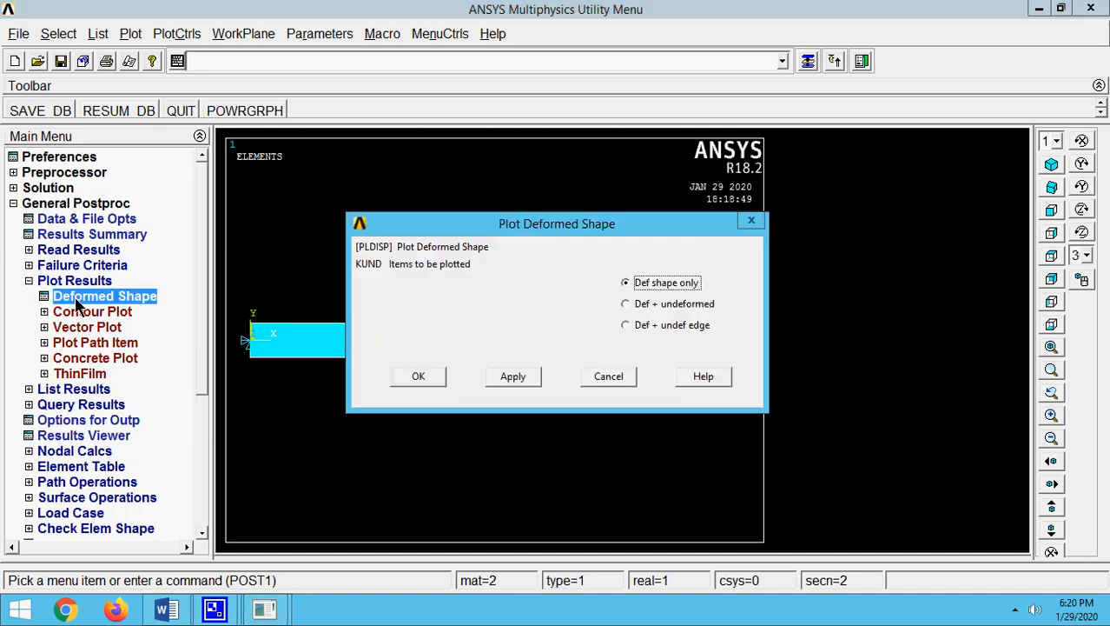
{"action": "left_click", "coordinate": [682, 306]}
{"action": "left_click", "coordinate": [420, 376]}
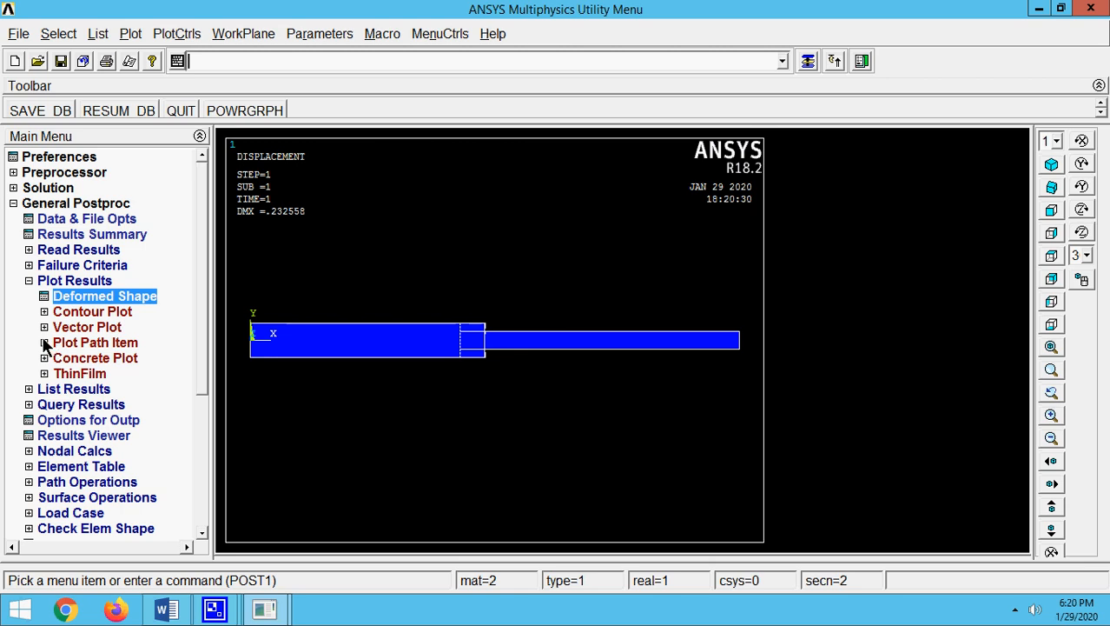
List the nodal solution for the displacement vector sum, review the nodal displacements, and close the listing.
{"action": "left_click", "coordinate": [30, 390]}
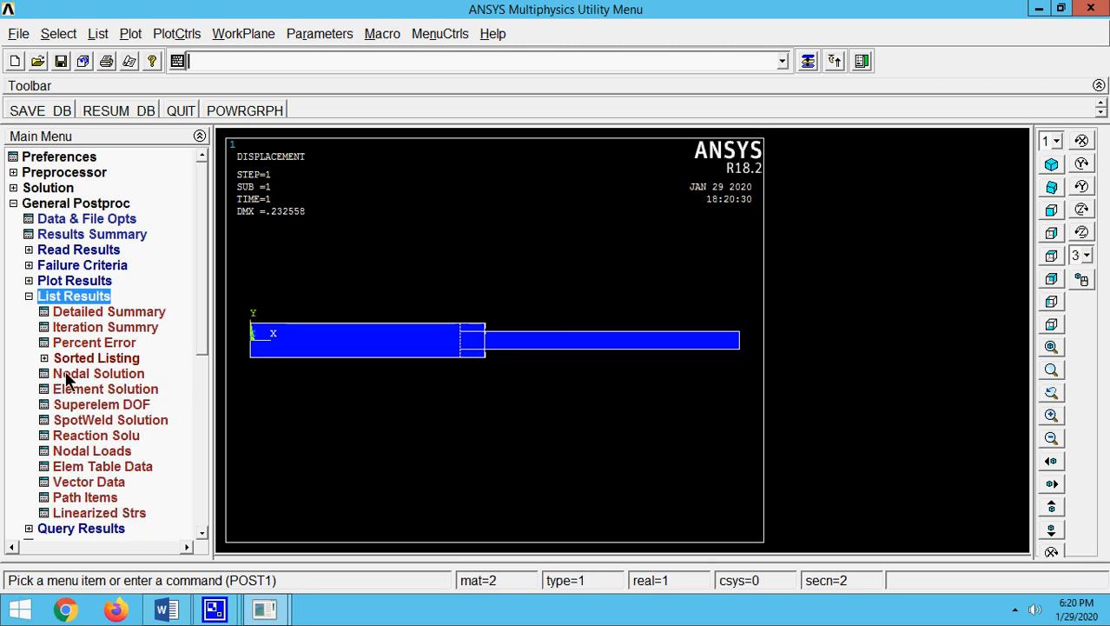
{"action": "left_click", "coordinate": [70, 374]}
{"action": "left_click", "coordinate": [486, 232]}
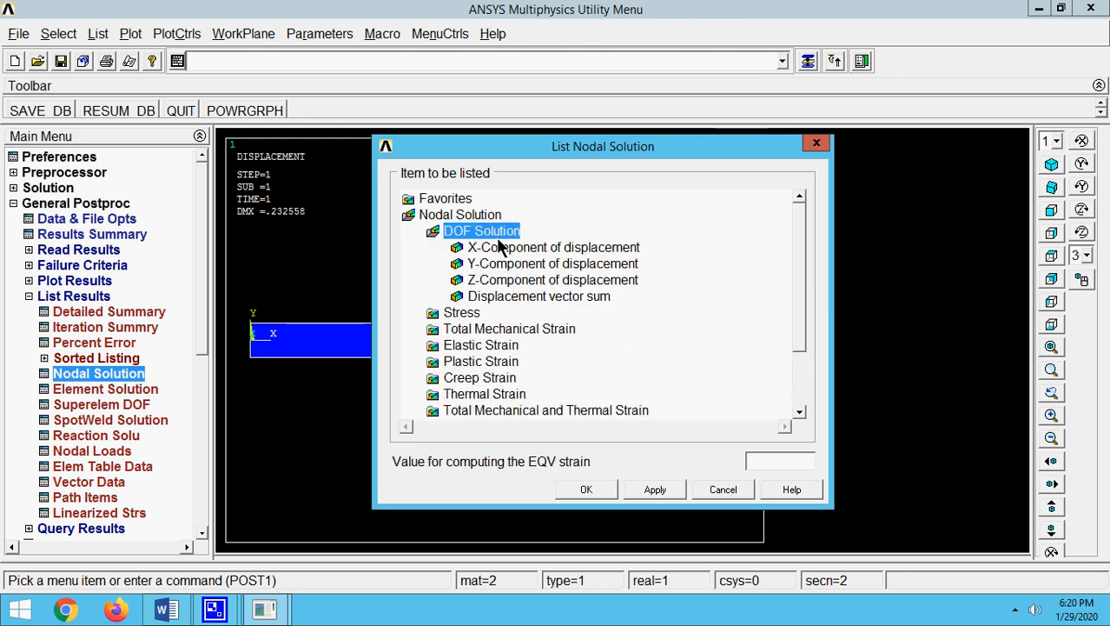
{"action": "left_click", "coordinate": [487, 296]}
{"action": "left_click", "coordinate": [580, 492]}
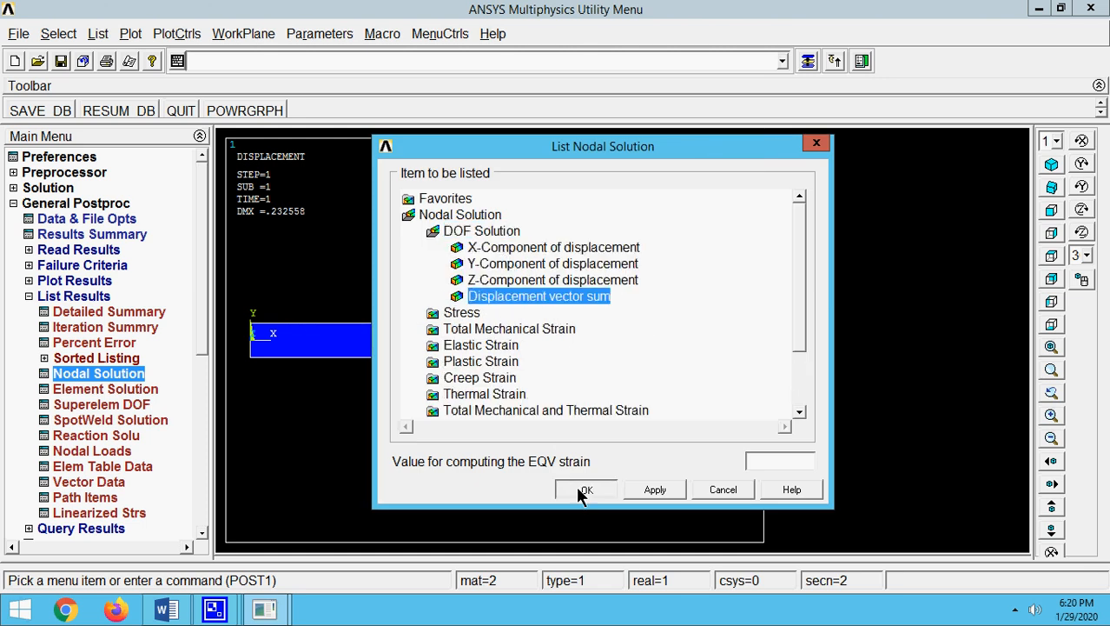
{"action": "left_click_drag", "start_coordinate": [432, 174], "coordinate": [490, 30]}
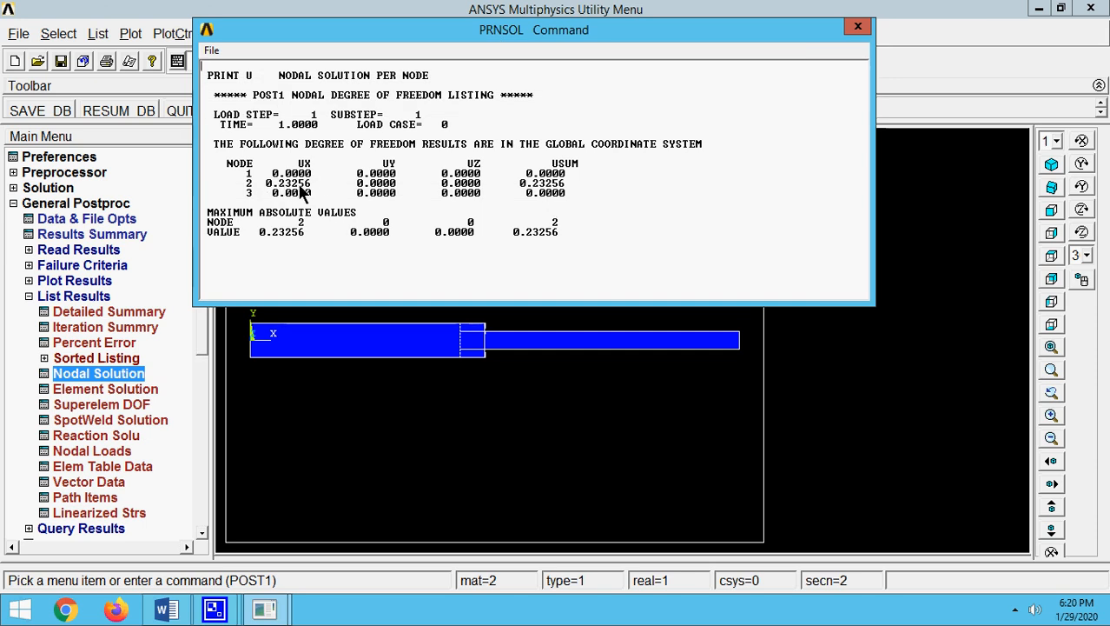
{"action": "left_click", "coordinate": [857, 27]}
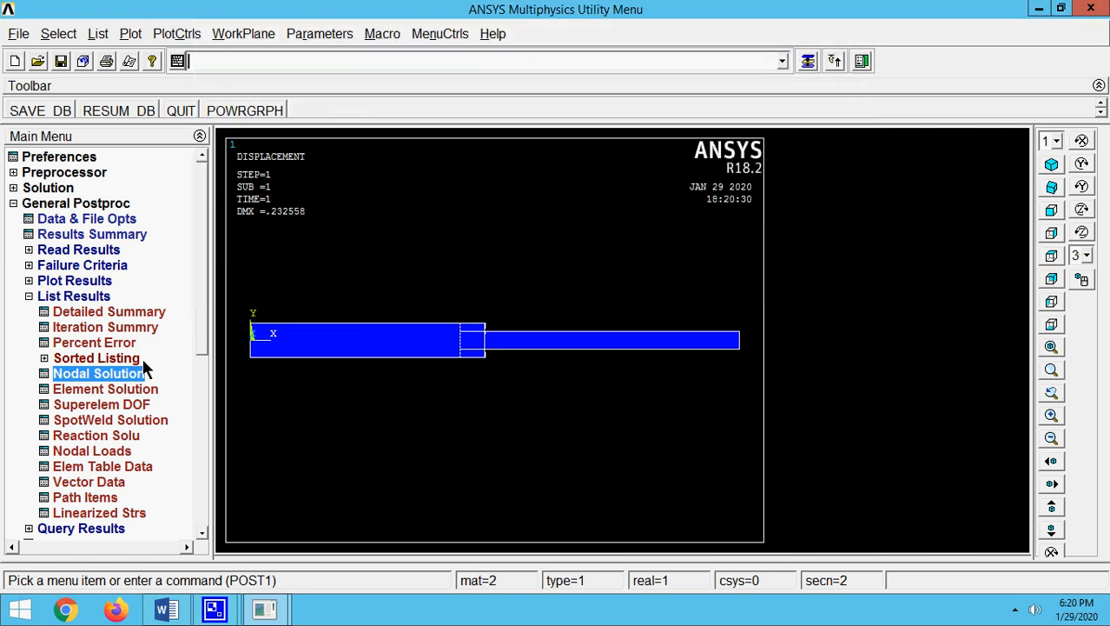
{"action": "left_click", "coordinate": [28, 297]}
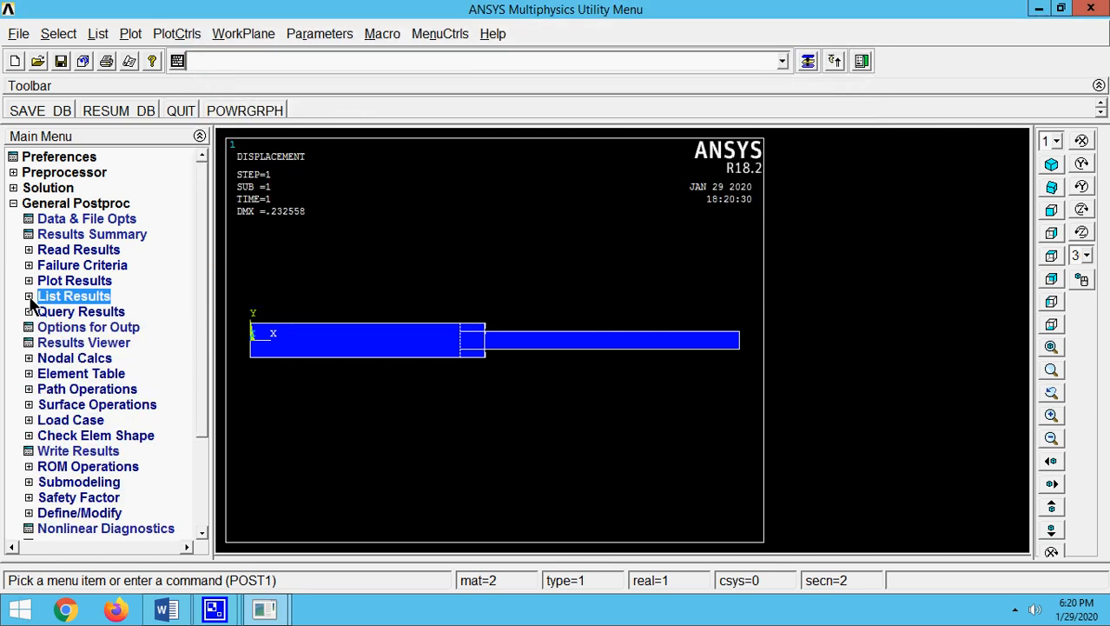
Define an element table item by sequence number using LS, 1.
{"action": "left_click", "coordinate": [28, 374]}
{"action": "left_click", "coordinate": [59, 397]}
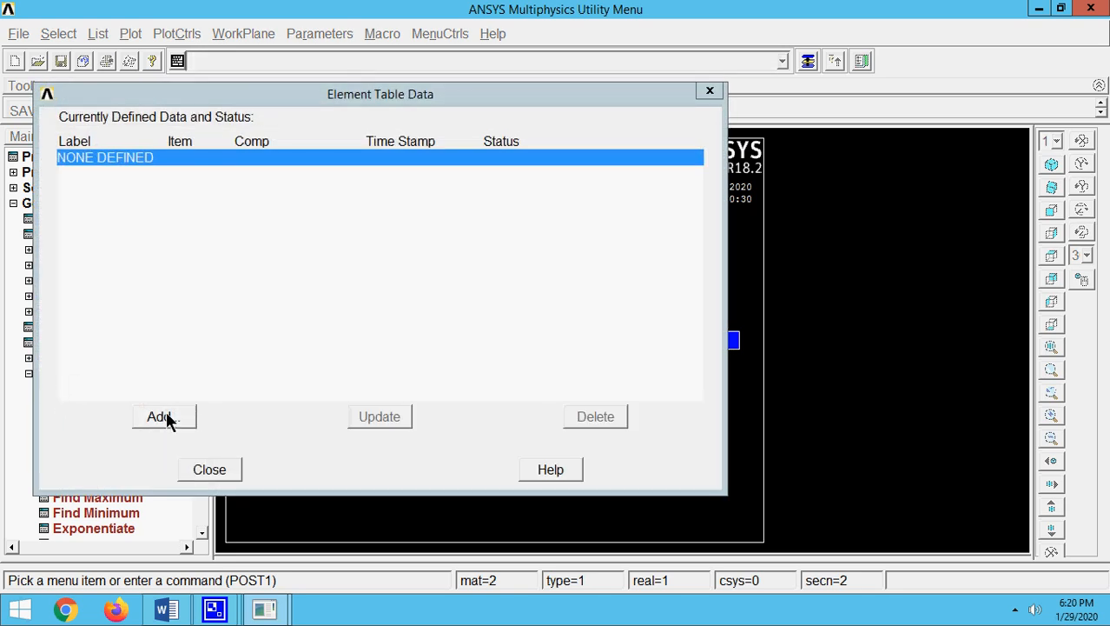
{"action": "left_click", "coordinate": [165, 417]}
{"action": "left_click_drag", "start_coordinate": [650, 289], "coordinate": [656, 330]}
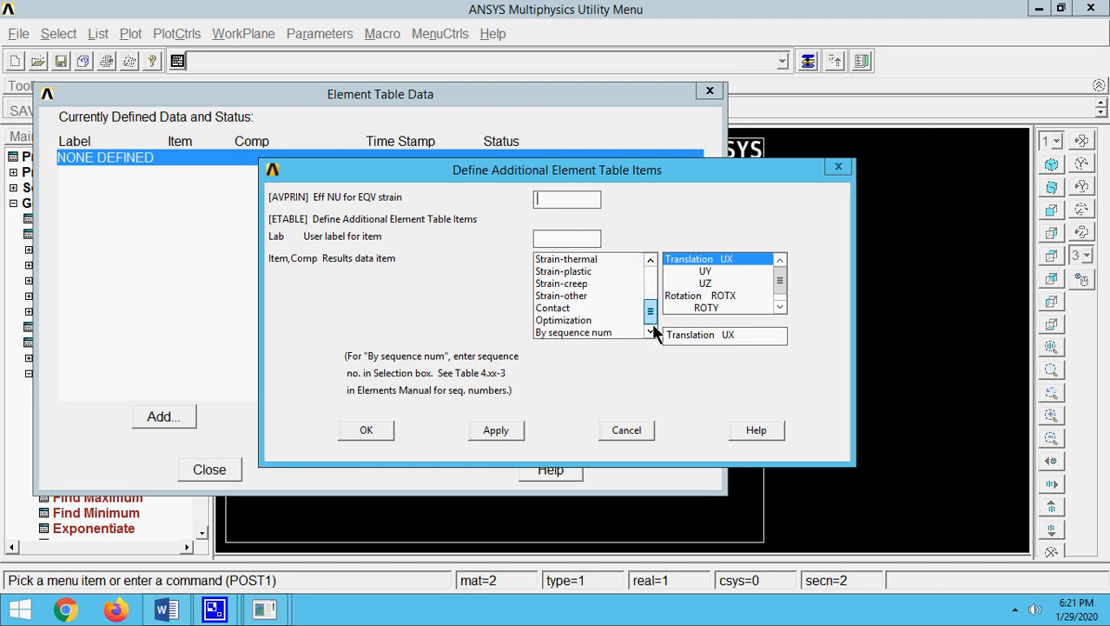
{"action": "left_click", "coordinate": [625, 332]}
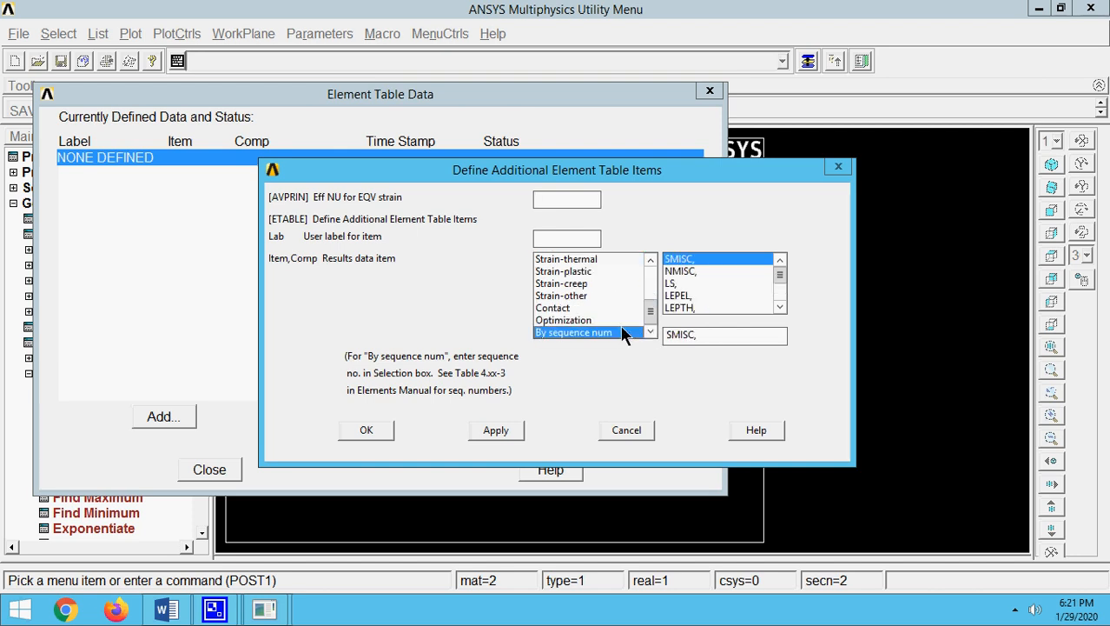
{"action": "left_click", "coordinate": [671, 284]}
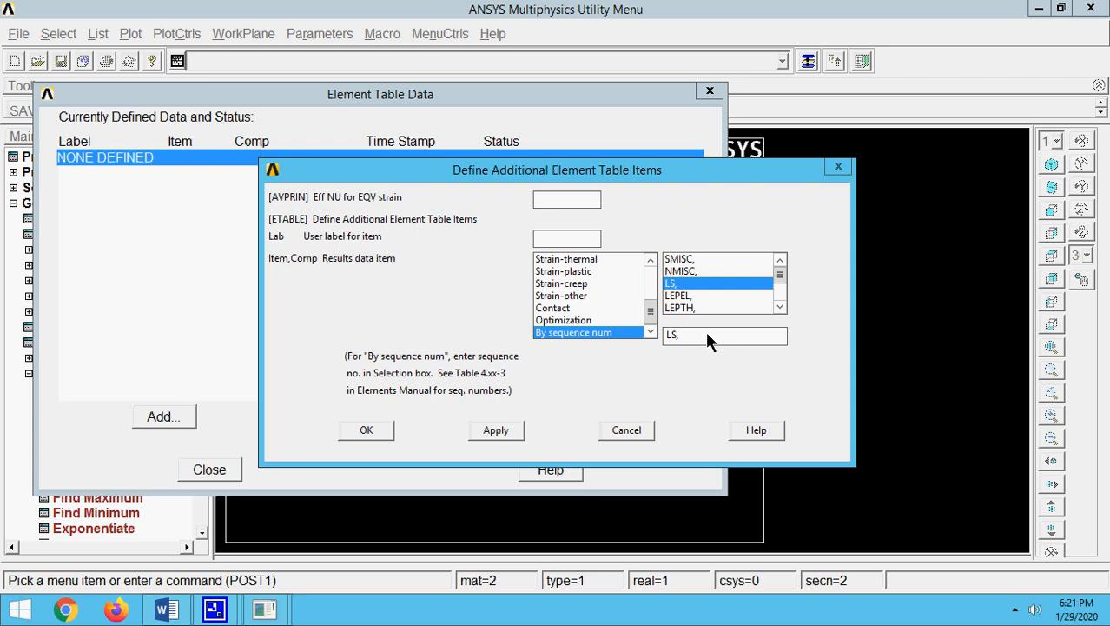
{"action": "left_click", "coordinate": [369, 431]}
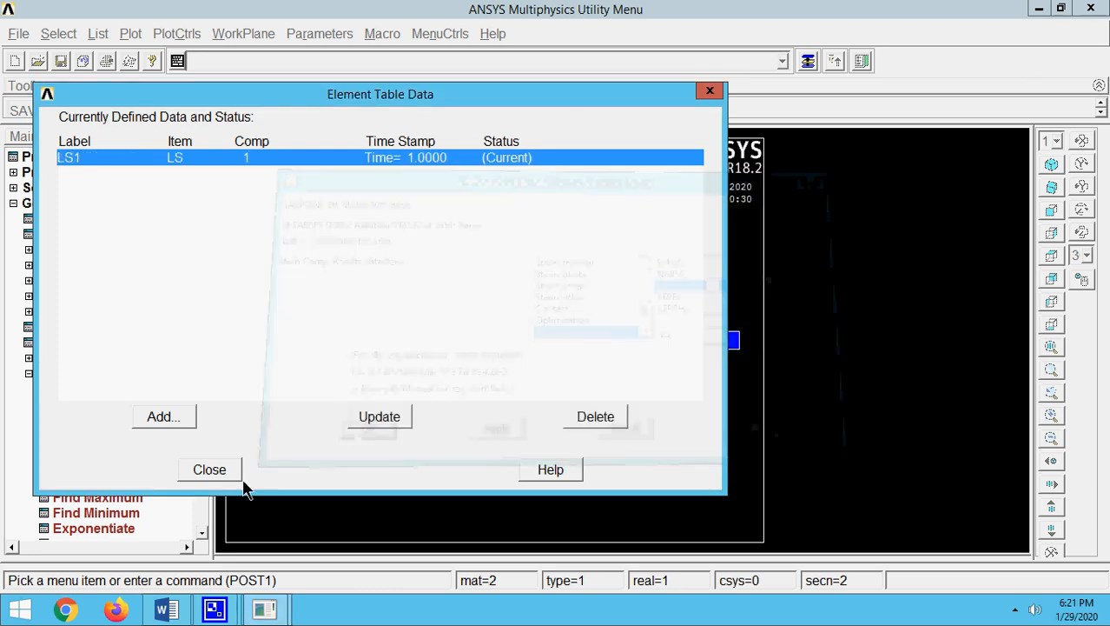
{"action": "left_click", "coordinate": [217, 473]}
{"action": "left_click", "coordinate": [29, 374]}
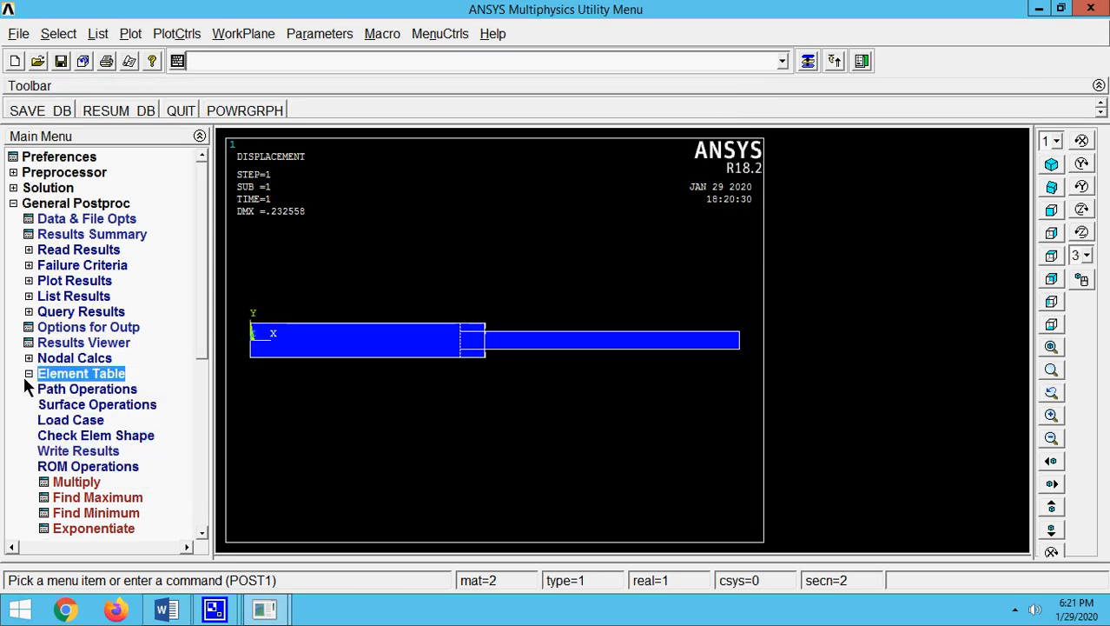
Plot the line-element results with LS1 at nodes I and J, scale factor 1, on the undeformed shape.
{"action": "left_click", "coordinate": [26, 281]}
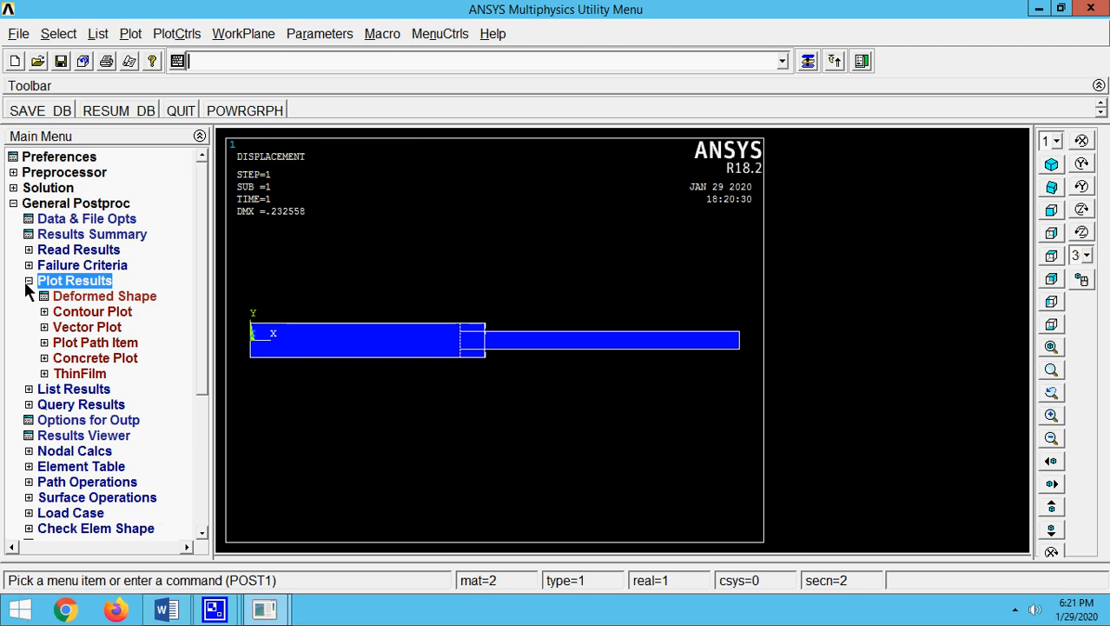
{"action": "left_click", "coordinate": [44, 312]}
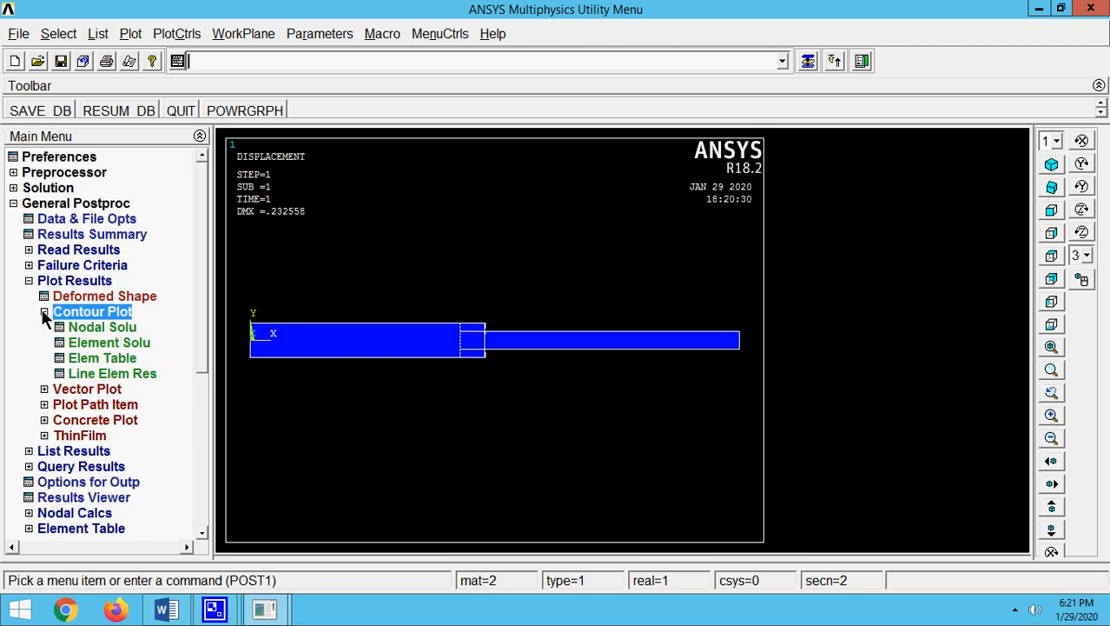
{"action": "left_click", "coordinate": [130, 373]}
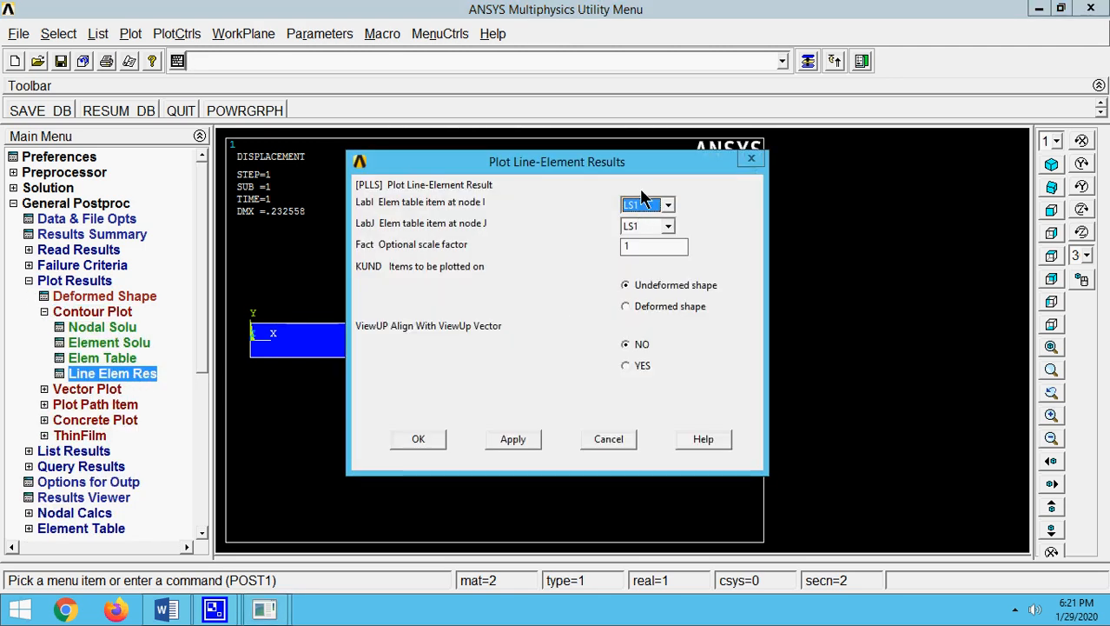
{"action": "left_click", "coordinate": [413, 441]}
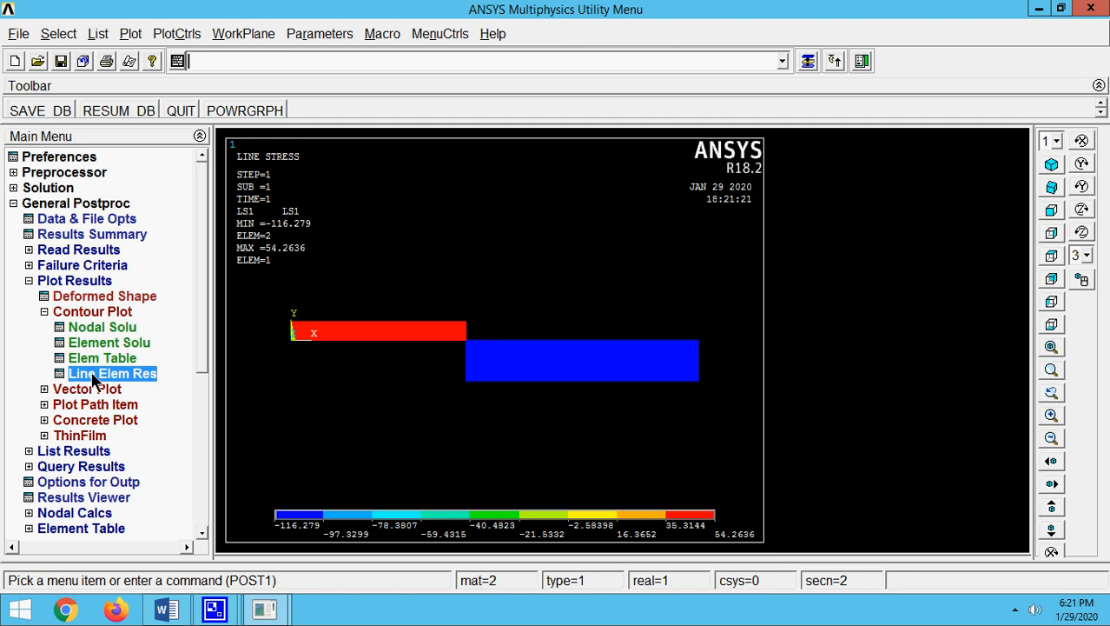
{"action": "left_click", "coordinate": [44, 311]}
{"action": "left_click", "coordinate": [29, 281]}
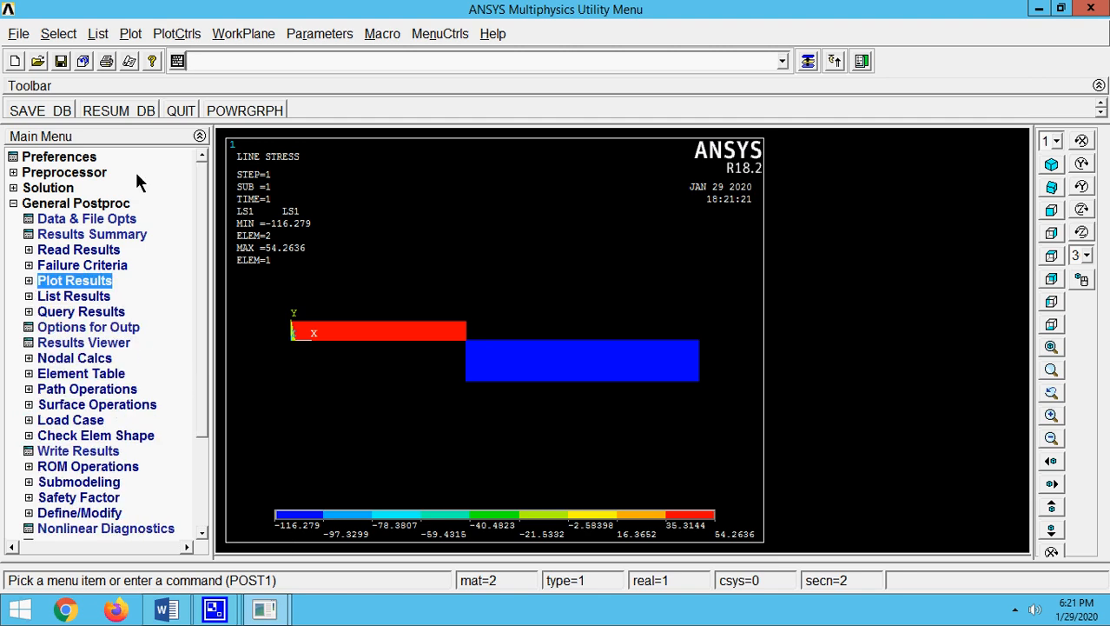